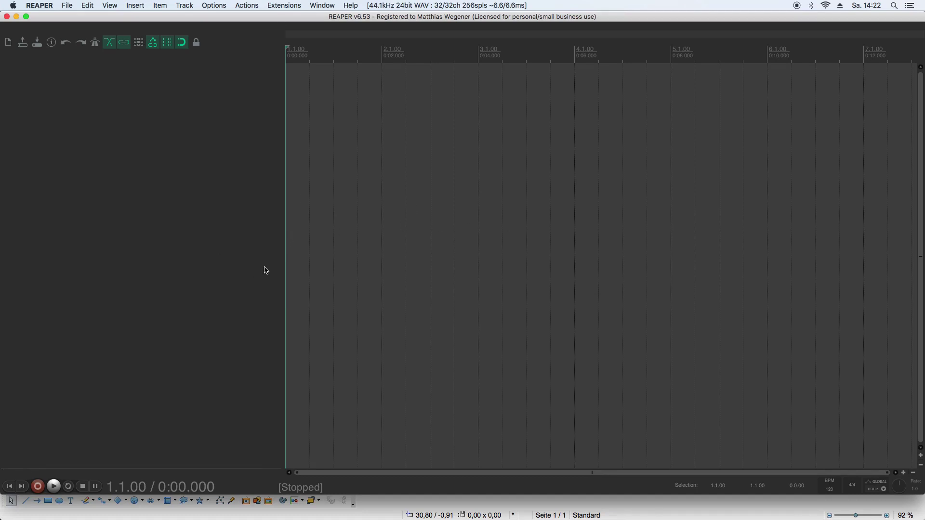
- Create a new track and add the JS: SumThing (Tukan) effect to it in the mixer
double_click(266, 270)
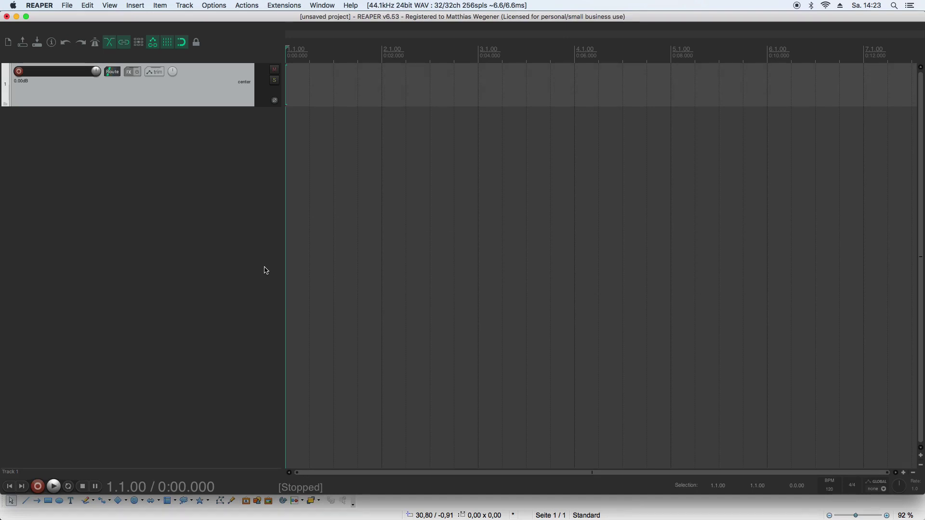
key("super+m")
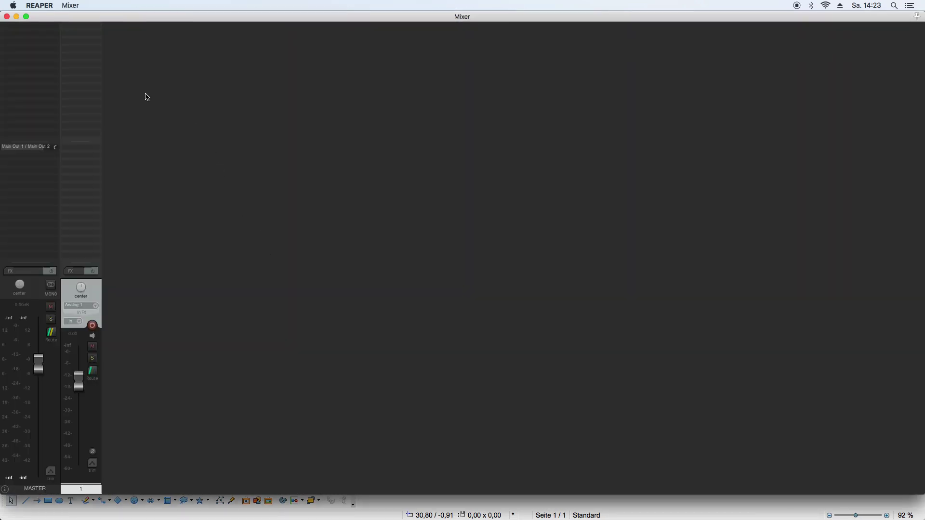
left_click(84, 29)
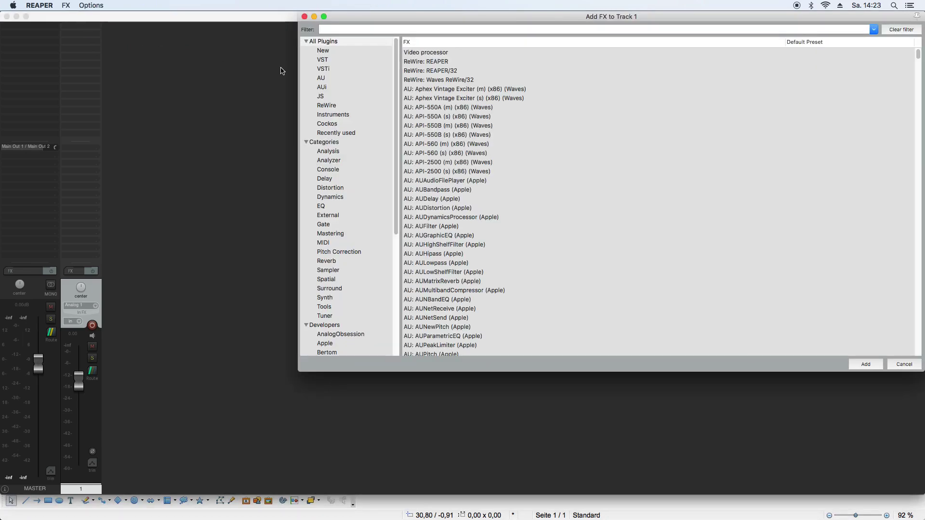
type("sum")
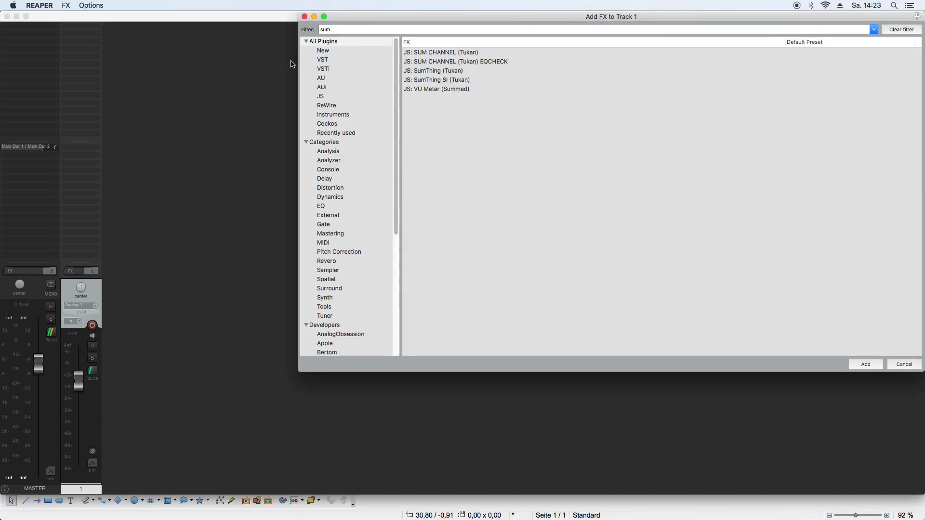
left_click(440, 73)
double_click(440, 73)
left_click_drag(192, 37, 720, 186)
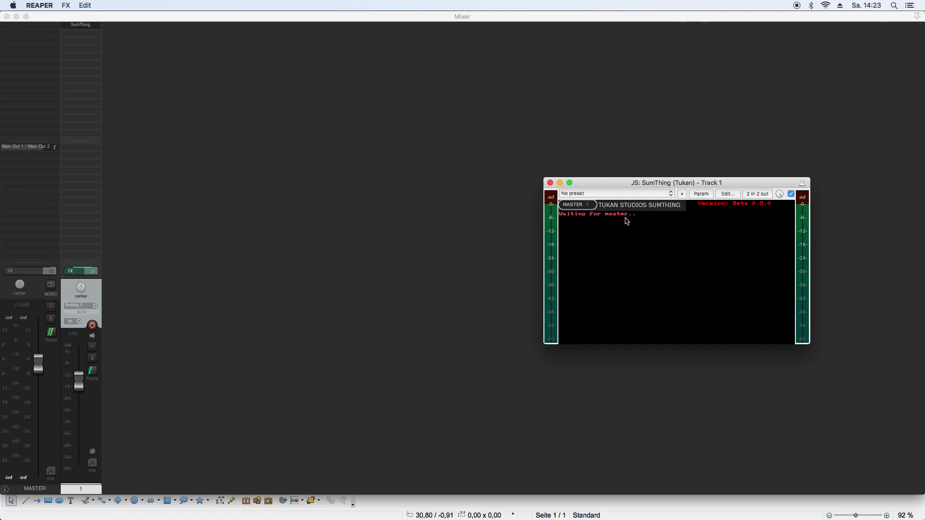
- Add JS: SumThing (Tukan) to the master track, place its window beside Track 1's, and enable its Master mode
left_click(19, 29)
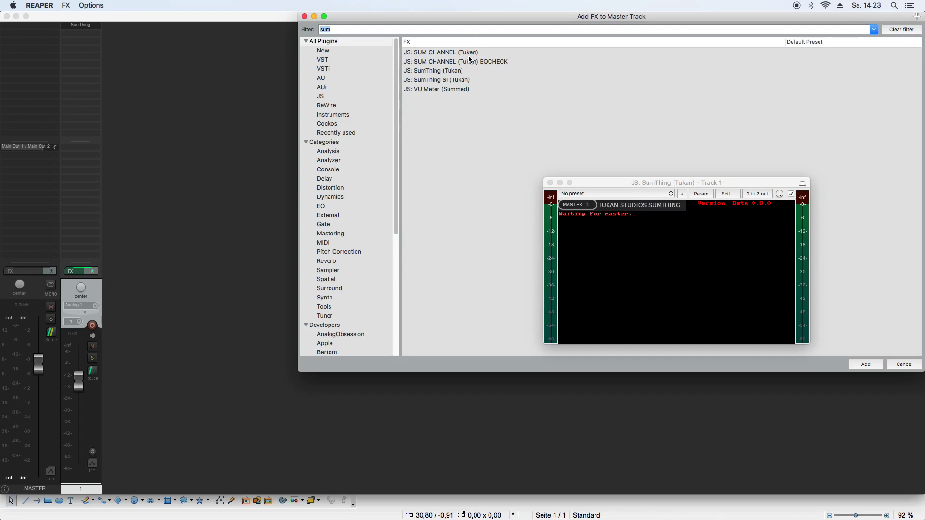
left_click(455, 71)
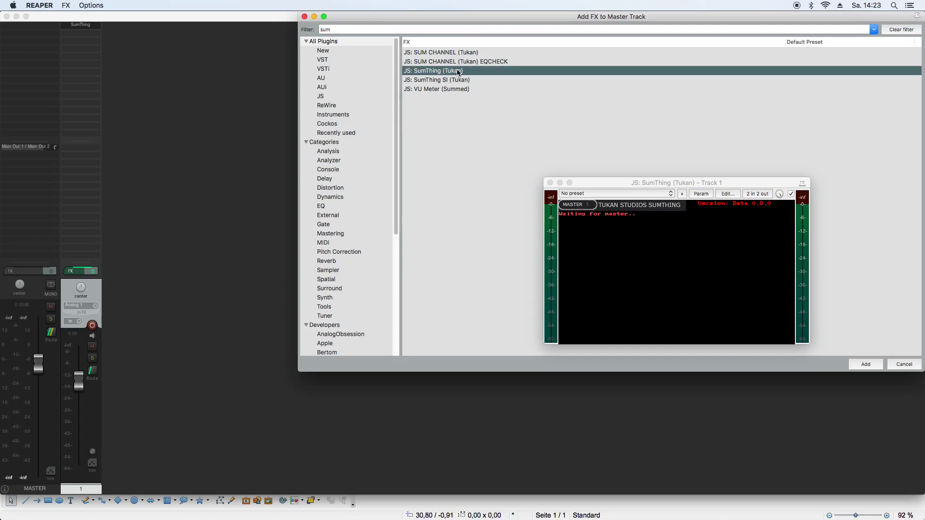
left_click(865, 364)
left_click_drag(215, 35, 467, 186)
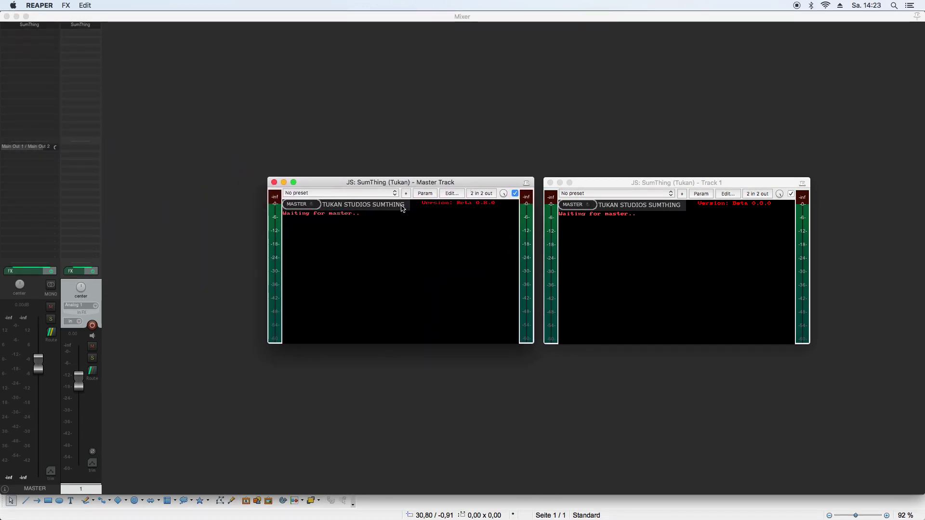
left_click(312, 204)
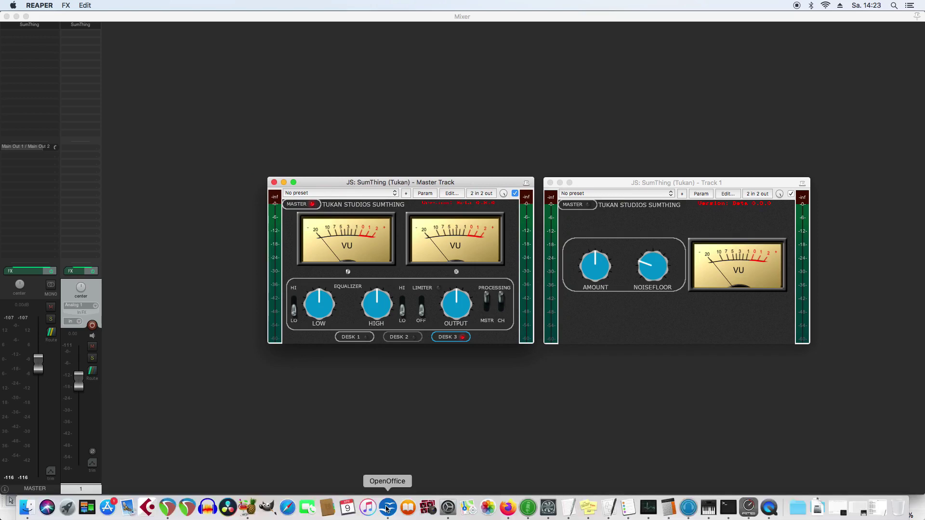
- Switch to OpenOffice Impress to view the summing signal-flow diagram and return to REAPER
left_click(387, 509)
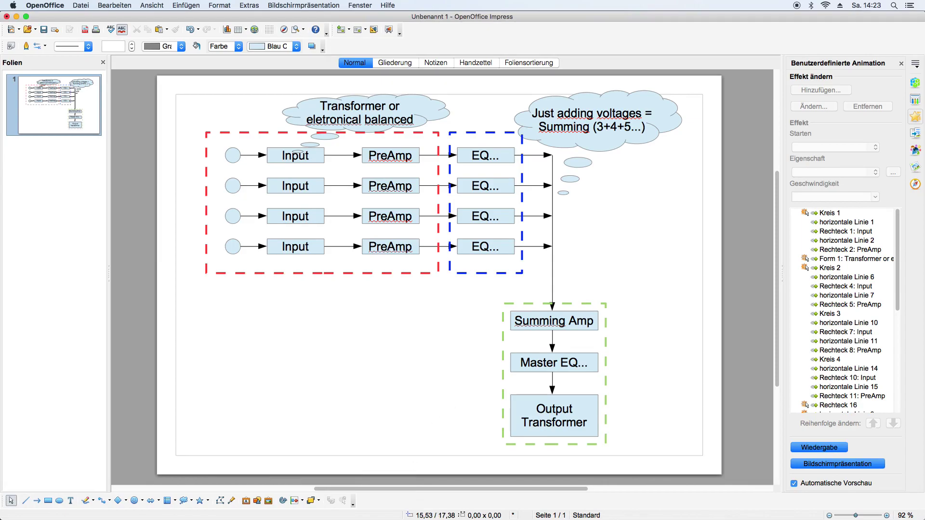
key("super+Tab")
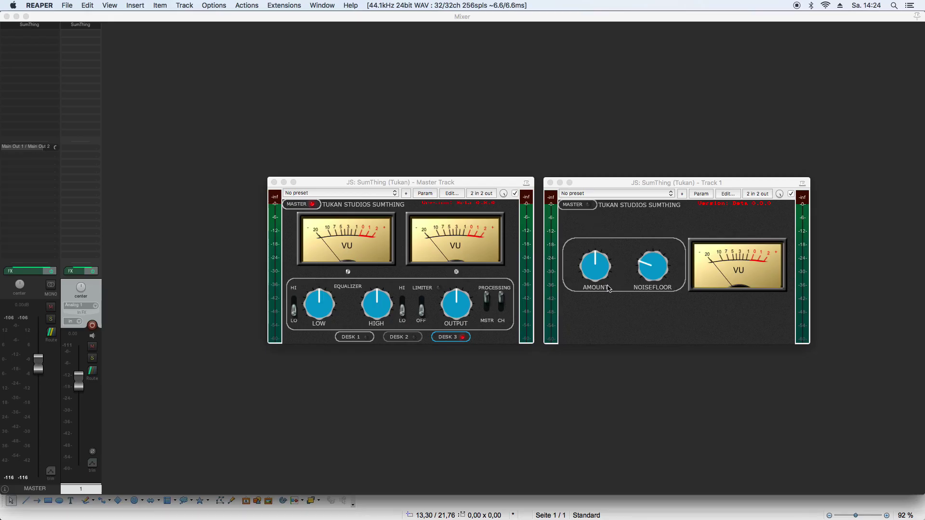
- In Track 1's SumThing, lower the Amount and raise the Noisefloor to its middle position
mouse_move(596, 277)
left_mouse_down()
mouse_move(604, 297)
mouse_move(601, 264)
mouse_move(602, 287)
left_mouse_up()
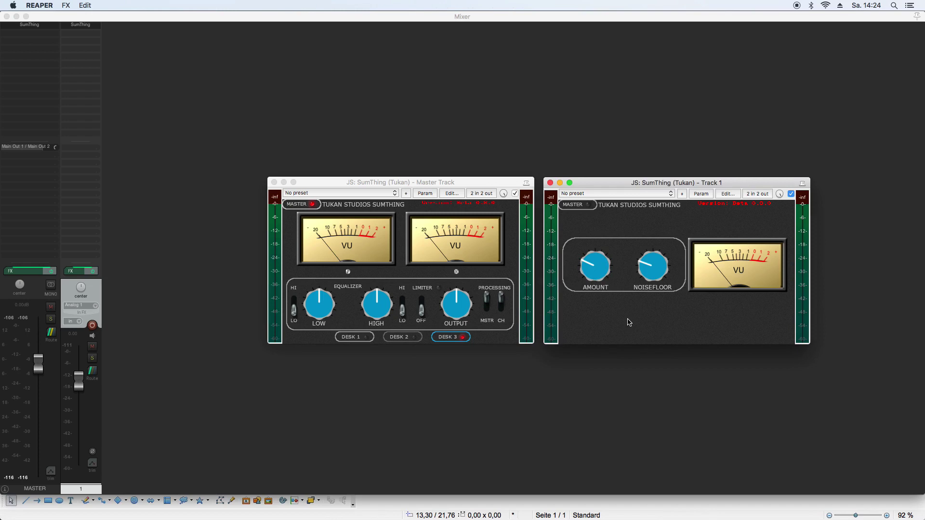
left_click_drag(650, 277, 658, 265)
- In the master SumThing's equalizer, cut Low slightly and boost High, trying both Hi/Lo switches and leaving them on Lo
left_click_drag(345, 321, 381, 308)
left_click(295, 311)
left_click(294, 311)
left_click(402, 310)
left_click(402, 311)
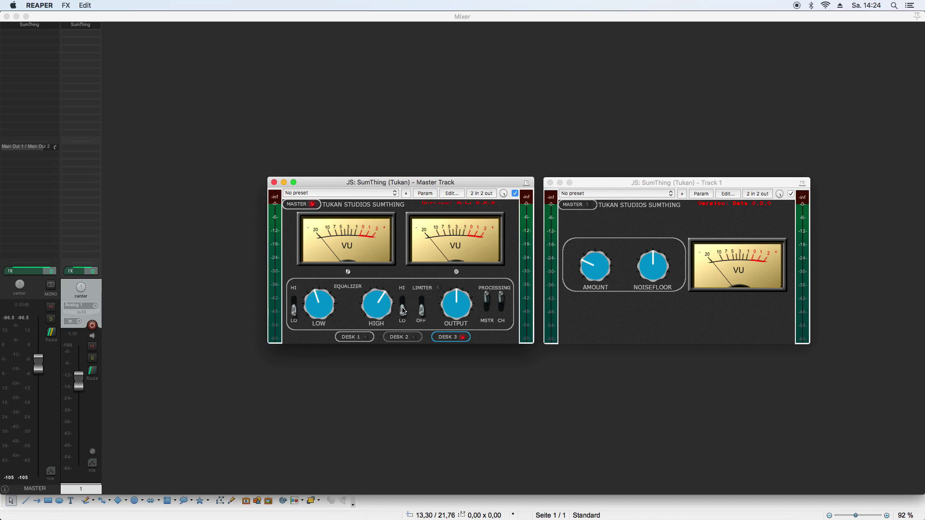
- Turn the master SumThing's Output slightly below its middle position, and try the Limiter switch, leaving it off
left_click_drag(453, 315, 463, 315)
left_click(422, 309)
left_click(423, 308)
- Toggle the master SumThing's MSTR and CH processing switches off and on, leaving both on
left_click(487, 307)
left_click(486, 307)
left_click(487, 307)
left_click(486, 307)
left_click(501, 308)
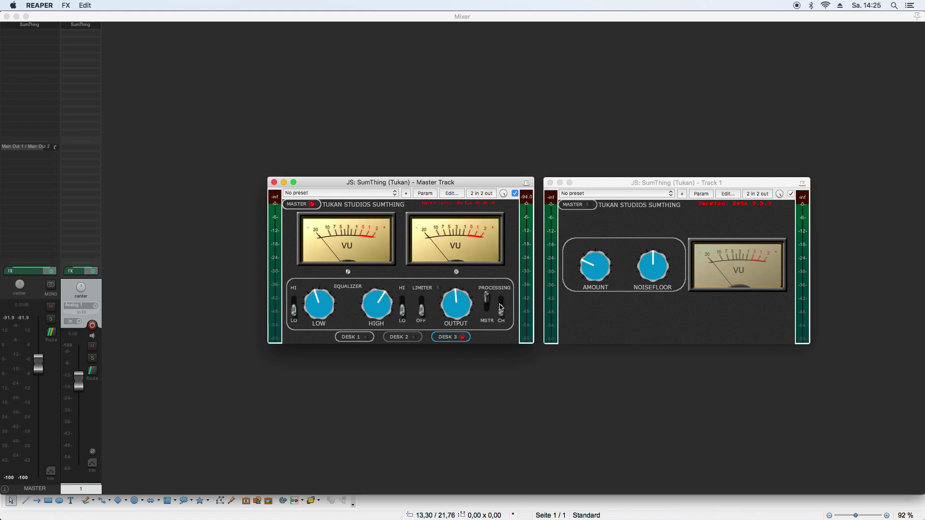
left_click(501, 308)
left_click(501, 308)
left_click(502, 307)
left_click(501, 308)
left_click(501, 309)
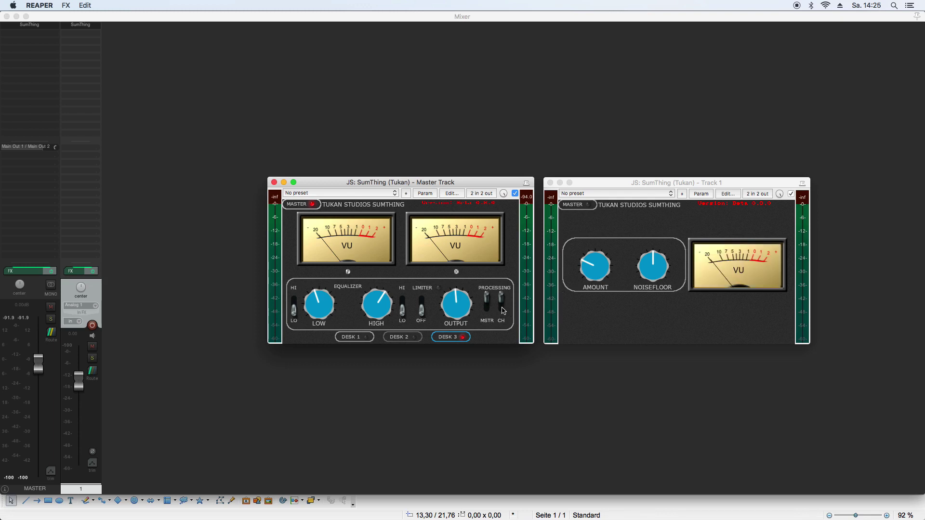
left_click(501, 309)
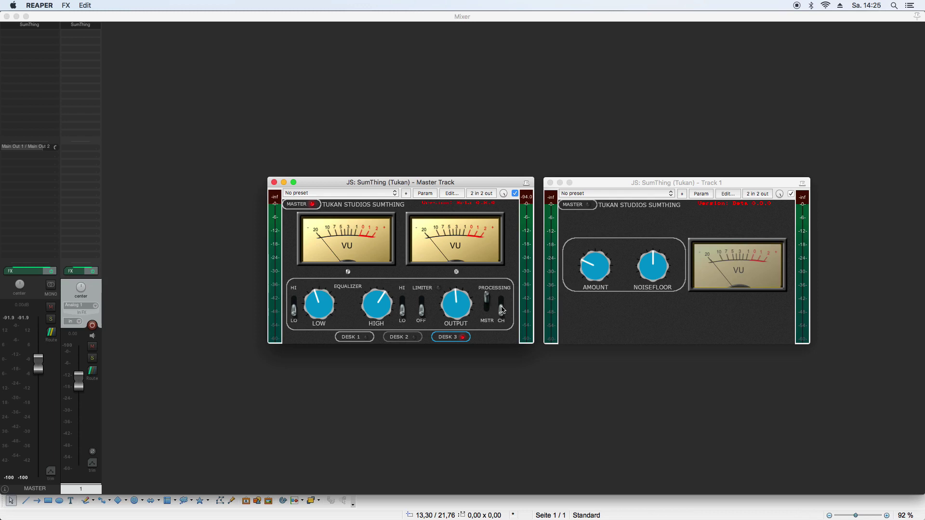
left_click(501, 309)
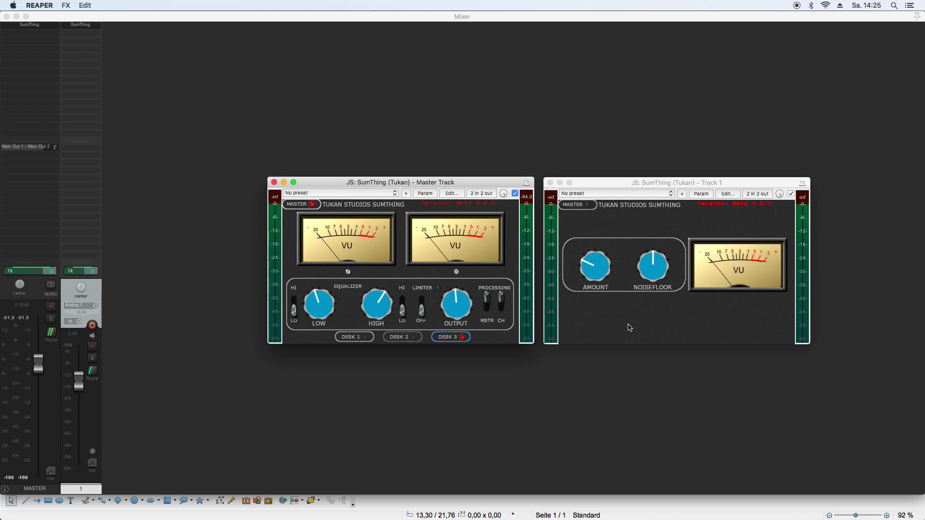
- Close the mixer and add three more tracks below Track 1
left_click(7, 17)
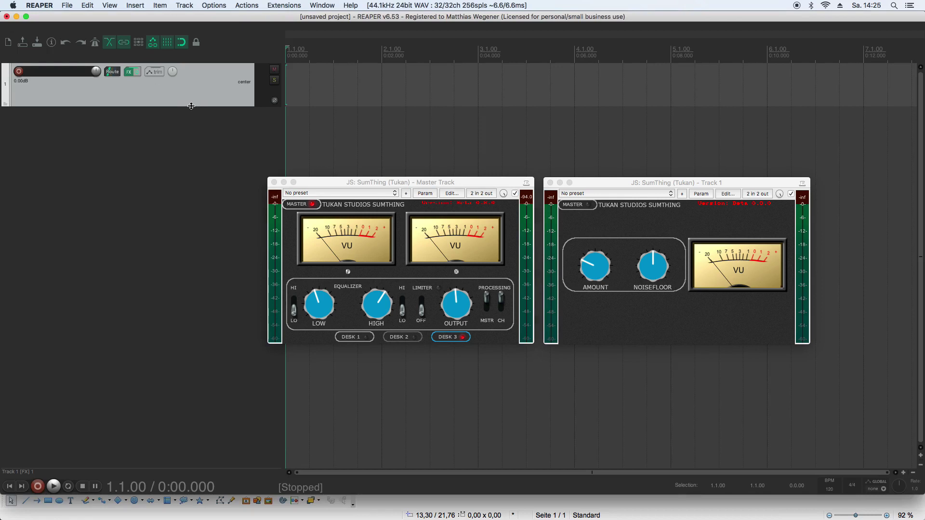
key("super+t")
key("super+t")
key("super+t")
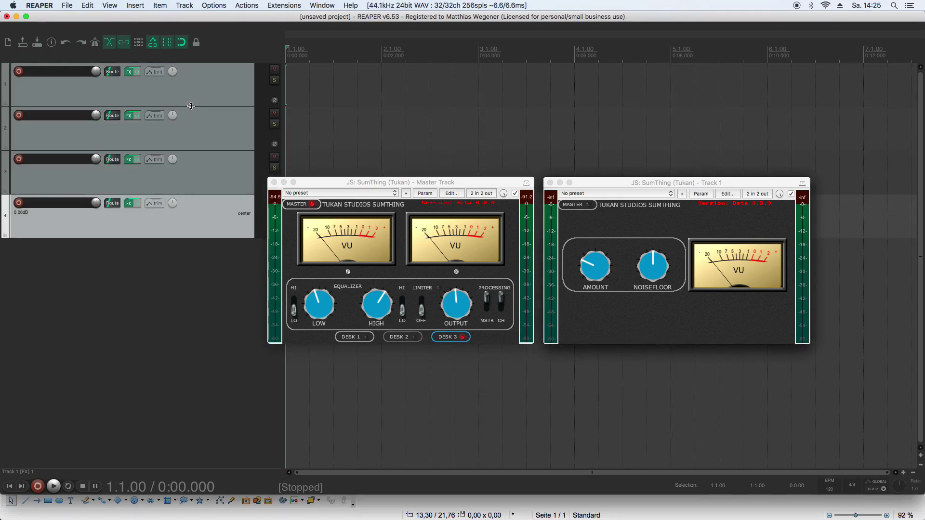
- Close the floating effect windows and show SumThing's embedded UI in the mixer for tracks 1 to 4 and the master
key("super+m")
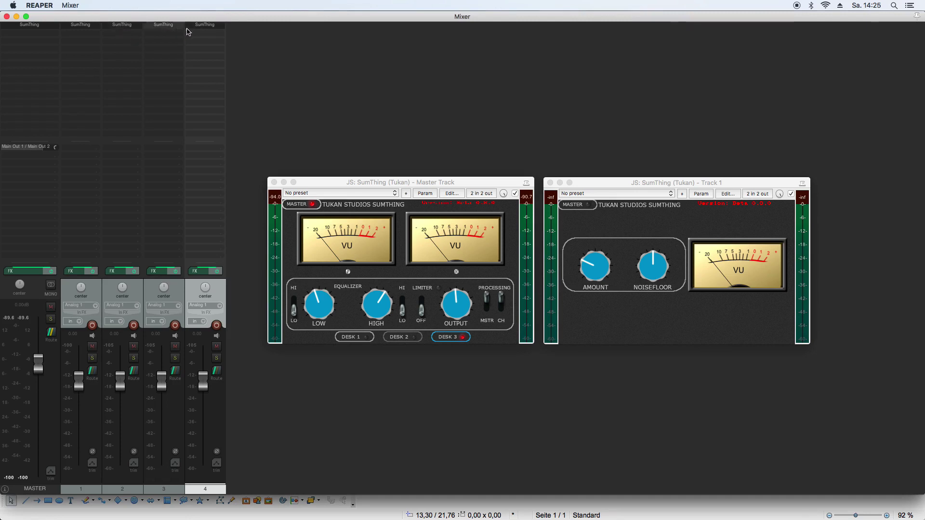
left_click(273, 183, "alt")
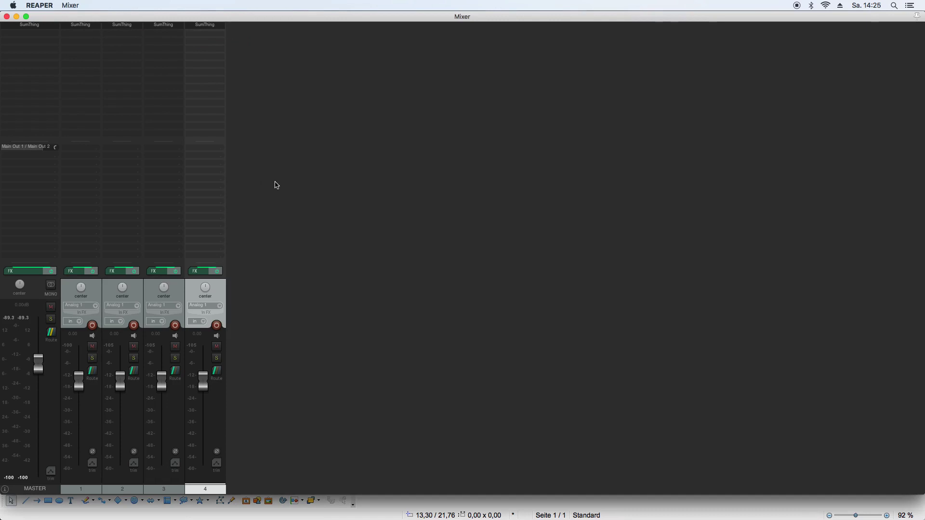
right_click(87, 28)
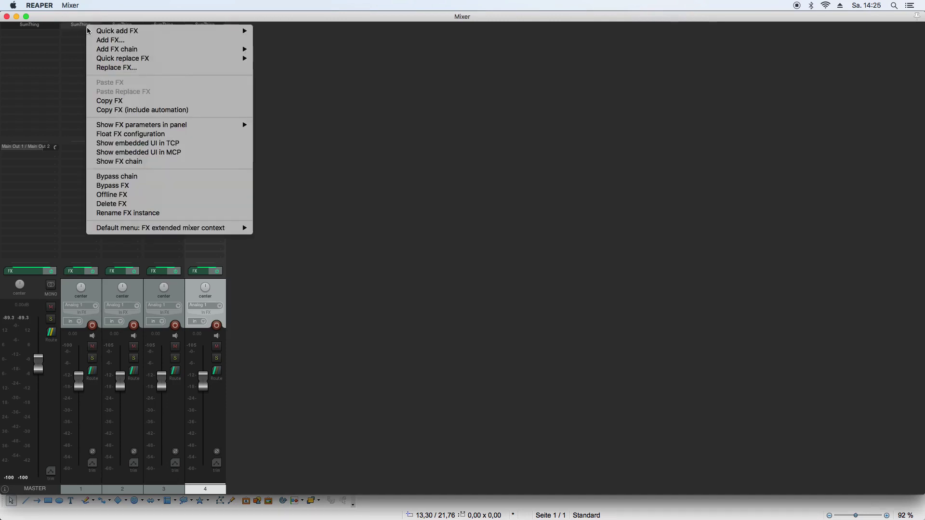
left_click(153, 153)
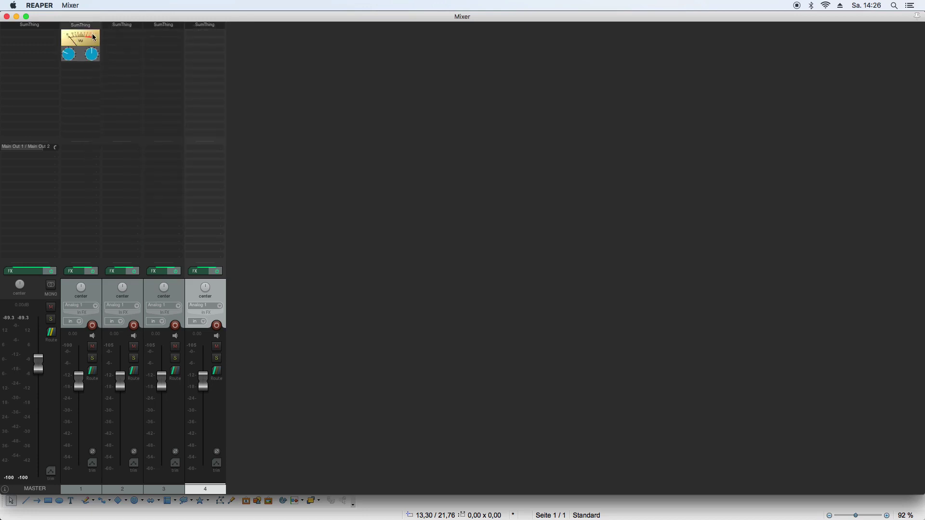
right_click(117, 26)
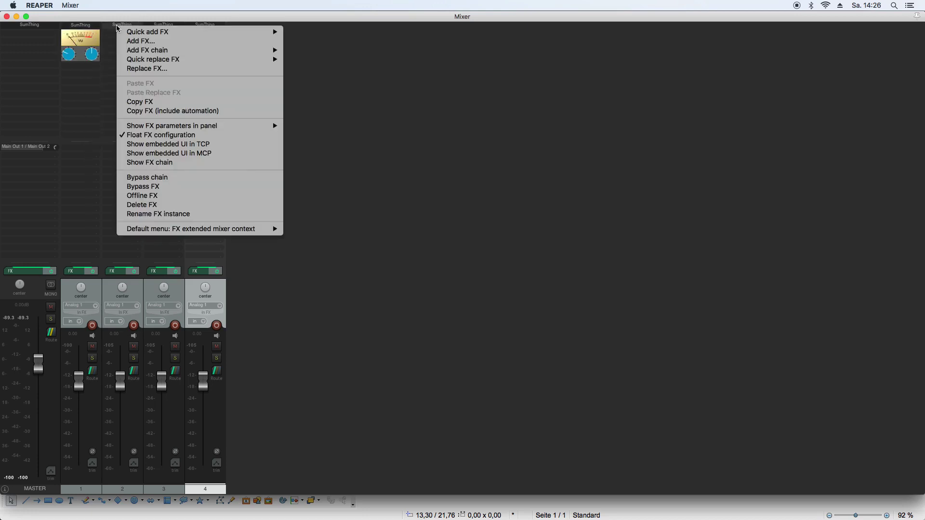
left_click(194, 153)
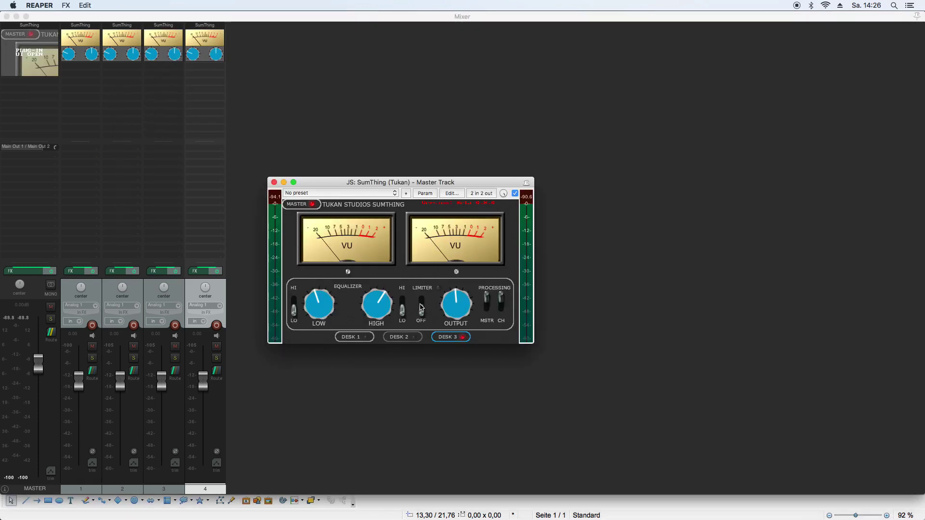
- Try Desk 1, Desk 2 and Desk 3 in the master SumThing, return to Desk 3, and toggle CH processing off and on
left_click(368, 338)
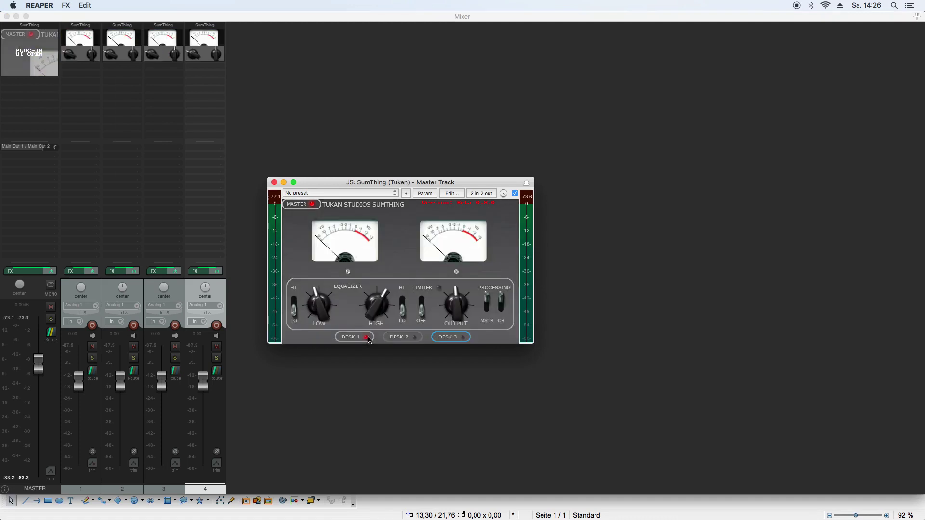
left_click(393, 338)
left_click(446, 339)
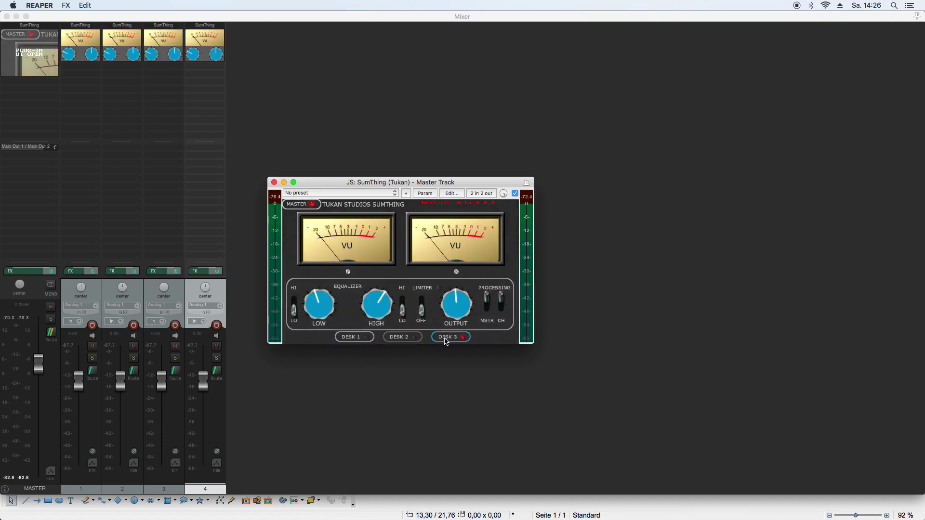
left_click(410, 338)
left_click(372, 338)
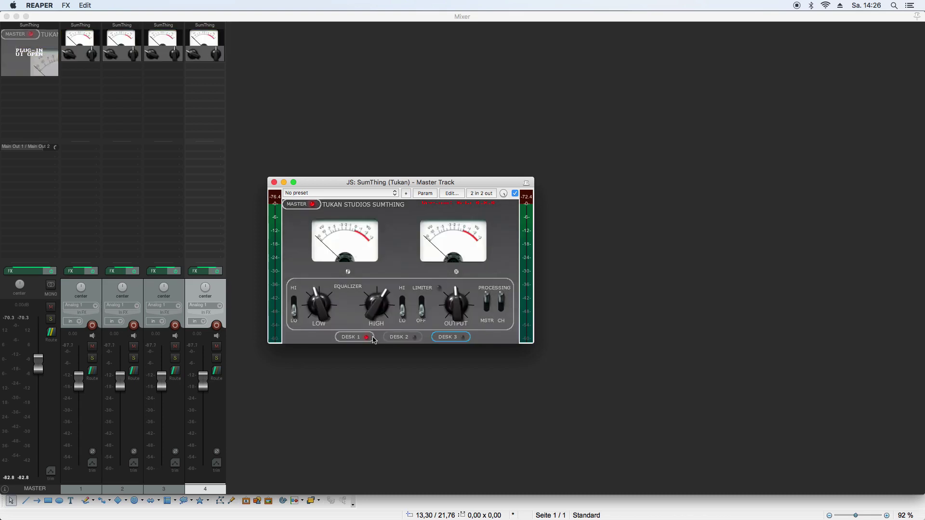
left_click(398, 338)
left_click(438, 339)
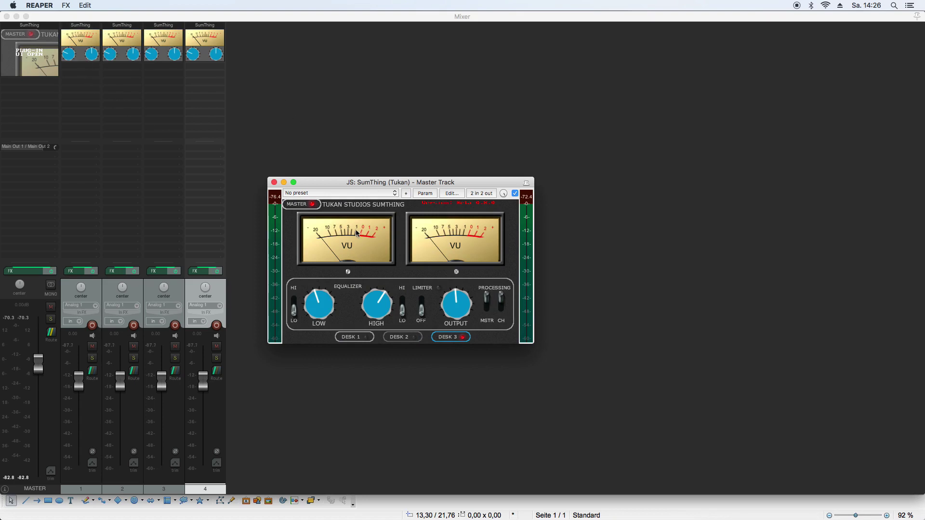
left_click(400, 338)
left_click(372, 337)
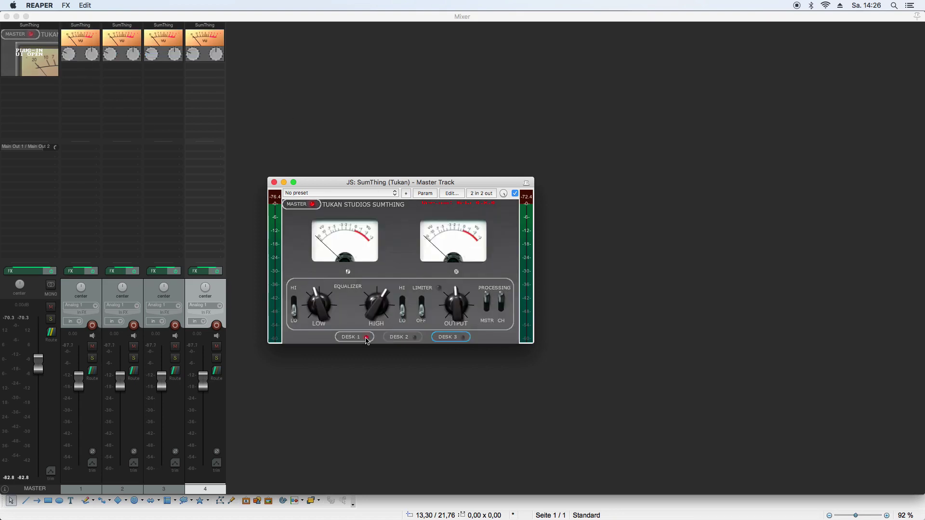
left_click(398, 337)
left_click(453, 338)
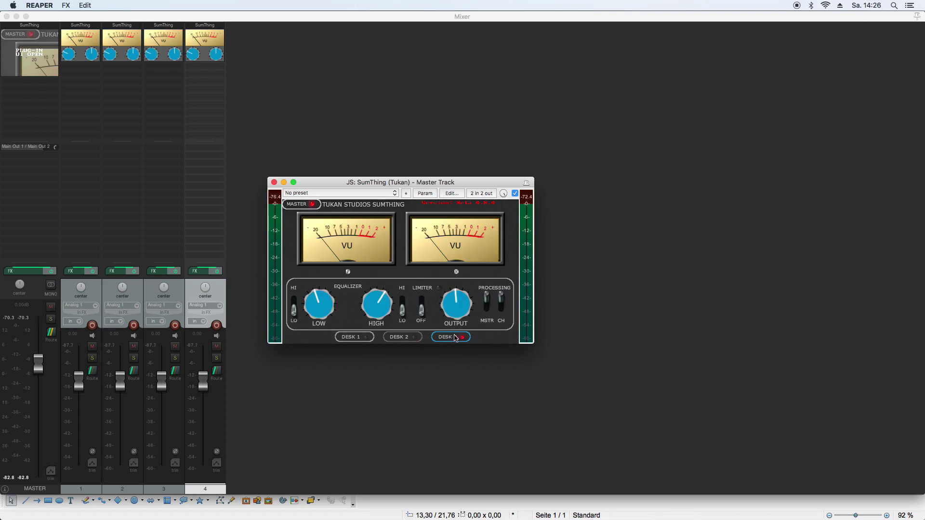
left_click(502, 305)
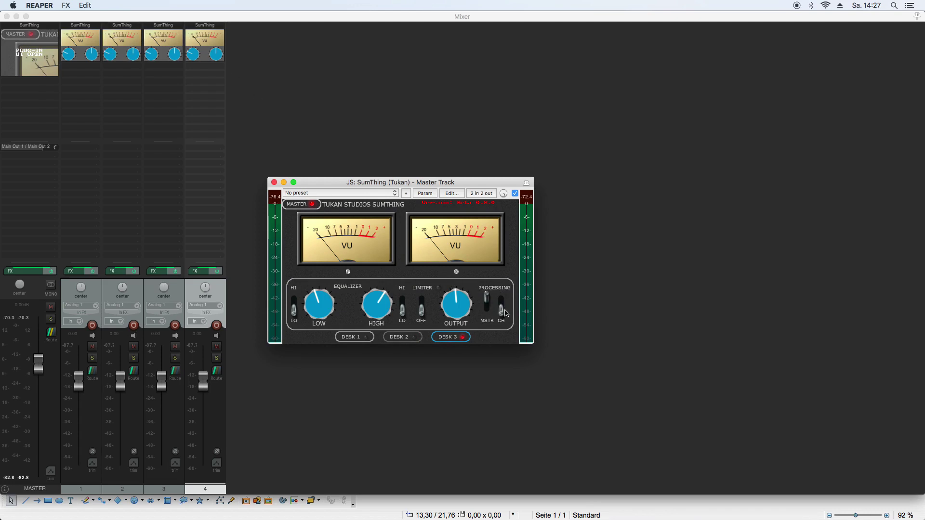
left_click(502, 308)
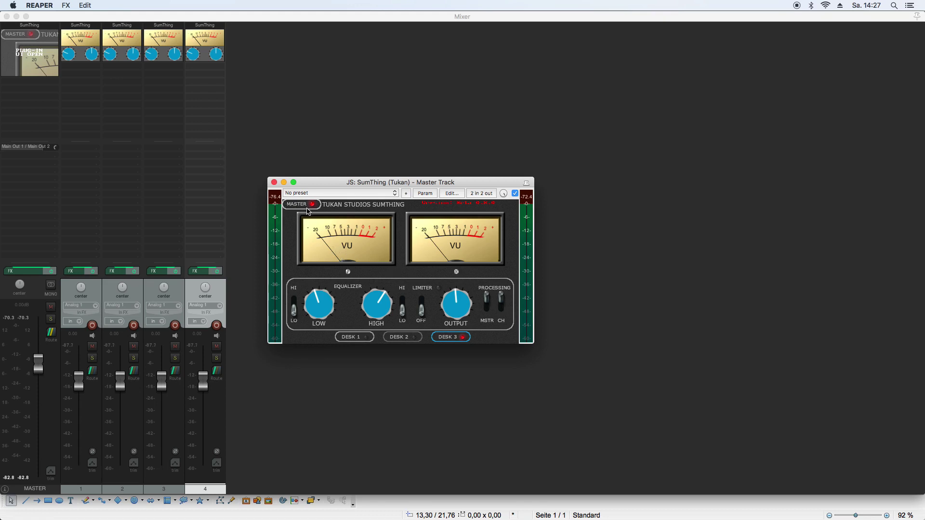
- Close the master SumThing window, view Track 4's SumThing controls, and close that window too
left_click(274, 182)
left_click(205, 25)
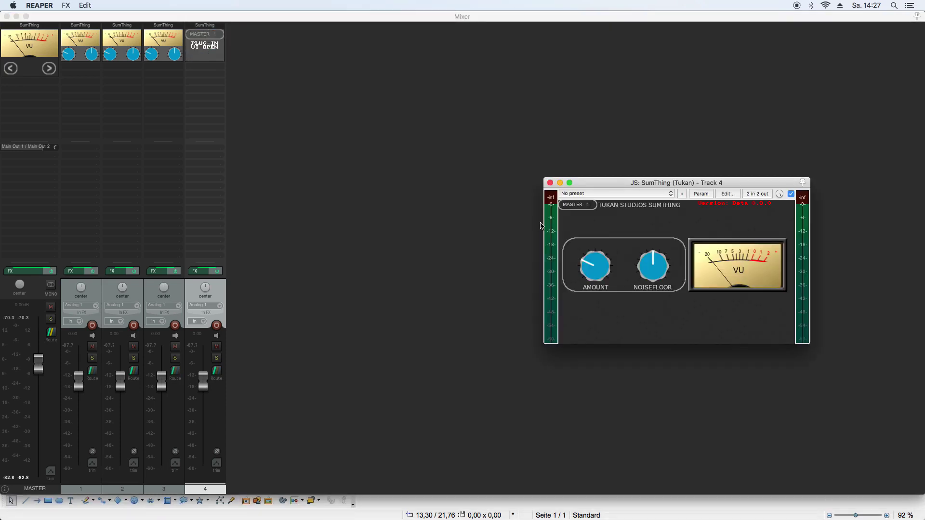
left_click(550, 183)
left_click(534, 505)
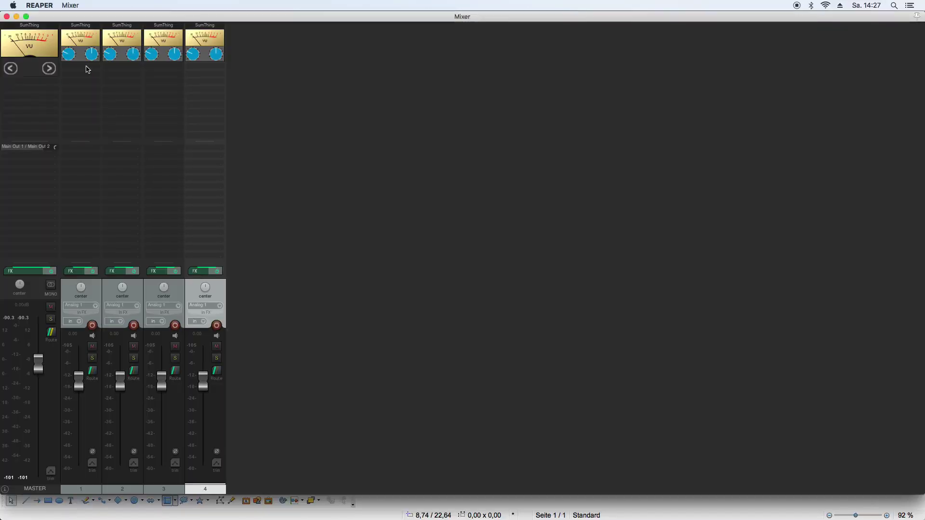
- Add the EQ1.1 (Tukan) effect to Track 1 below SumThing and close its window
double_click(88, 70)
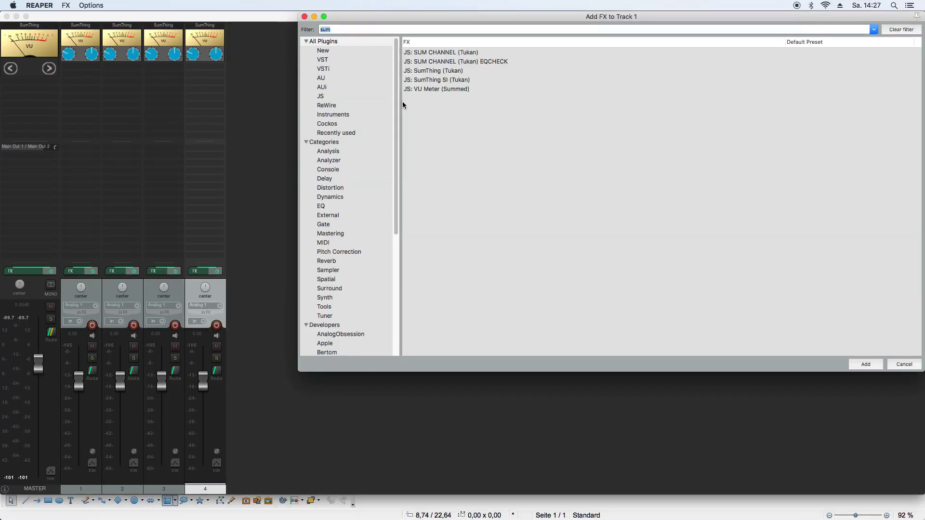
type("eq1")
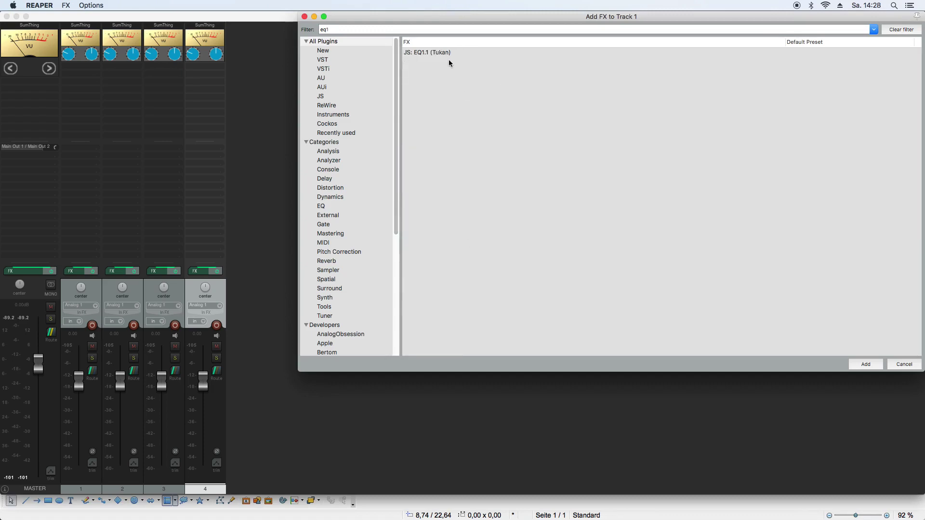
double_click(448, 53)
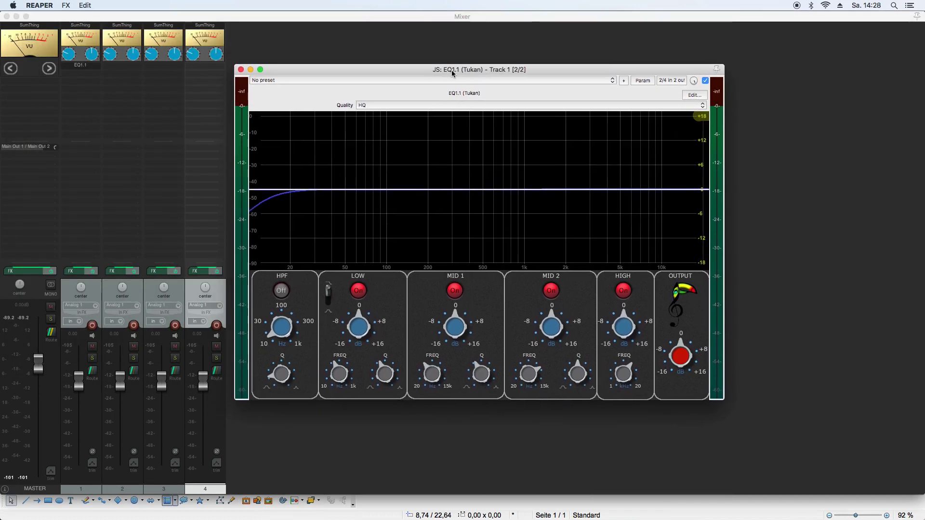
left_click(241, 69)
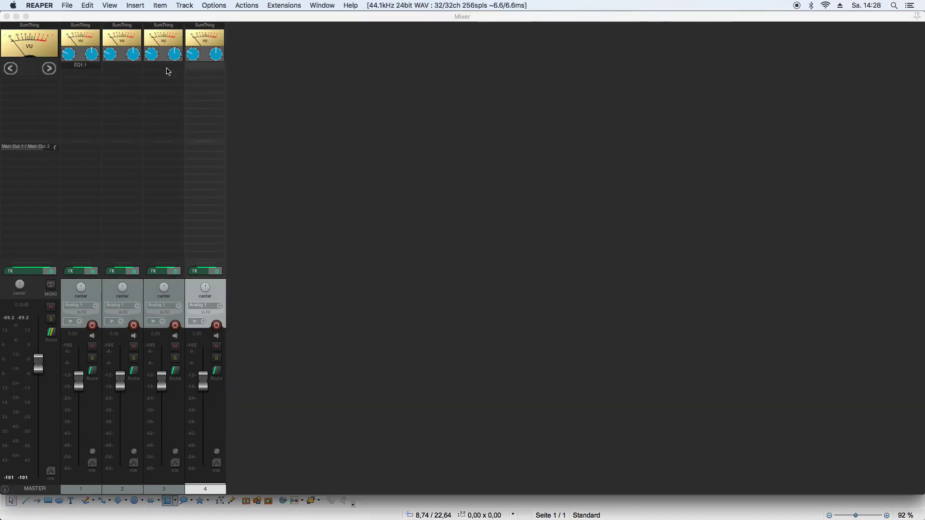
- Add the NC76 (Tukan) compressor to Track 1 below EQ1.1 and close its window
double_click(72, 76)
type("nc")
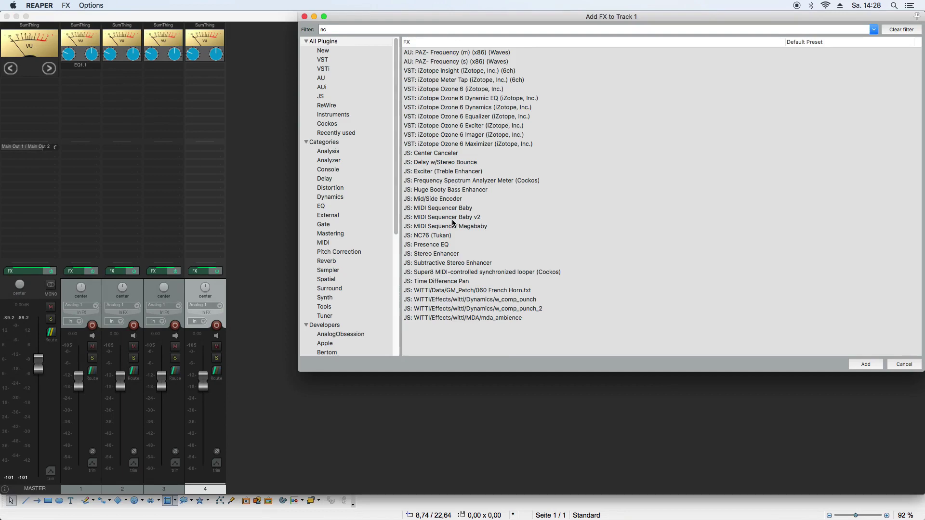
double_click(447, 236)
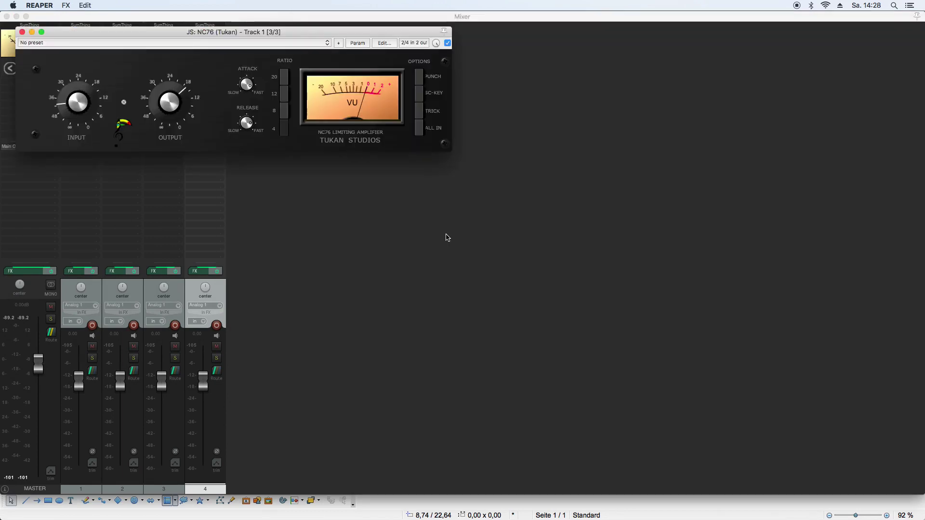
left_click_drag(188, 29, 455, 129)
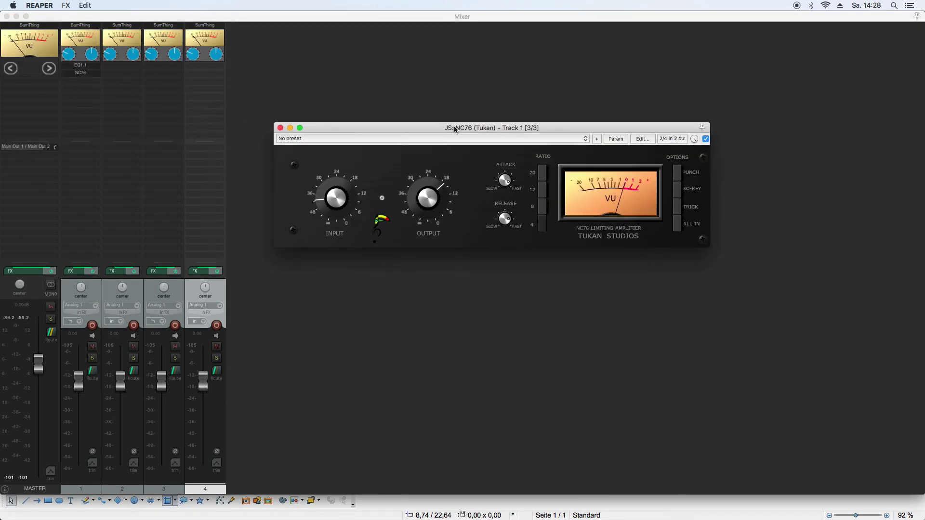
left_click(282, 129)
- Remove all effects from tracks 1 to 4, keeping only SumThing on the master
left_click_drag(78, 65, 80, 76)
left_click(80, 75, "alt")
left_click(78, 66, "alt")
left_click(121, 28, "alt")
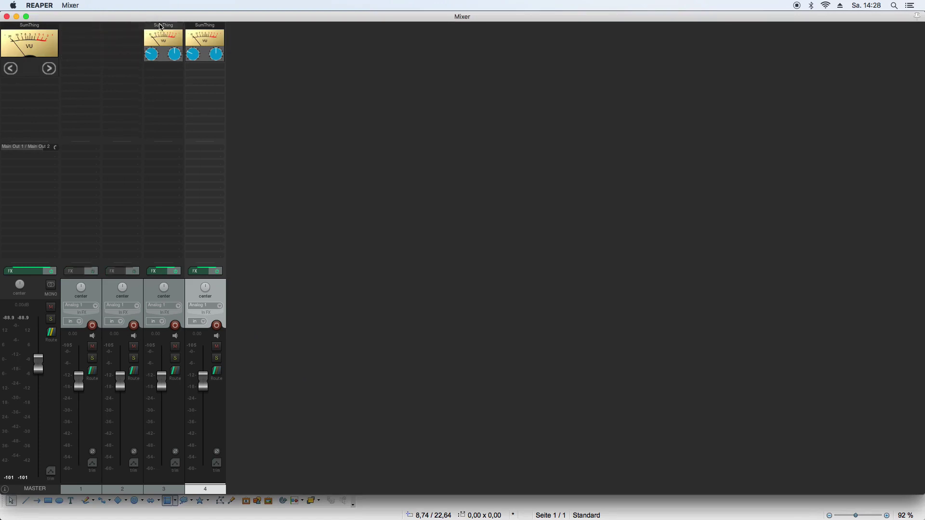
left_click(163, 28, "alt")
left_click(198, 28, "alt")
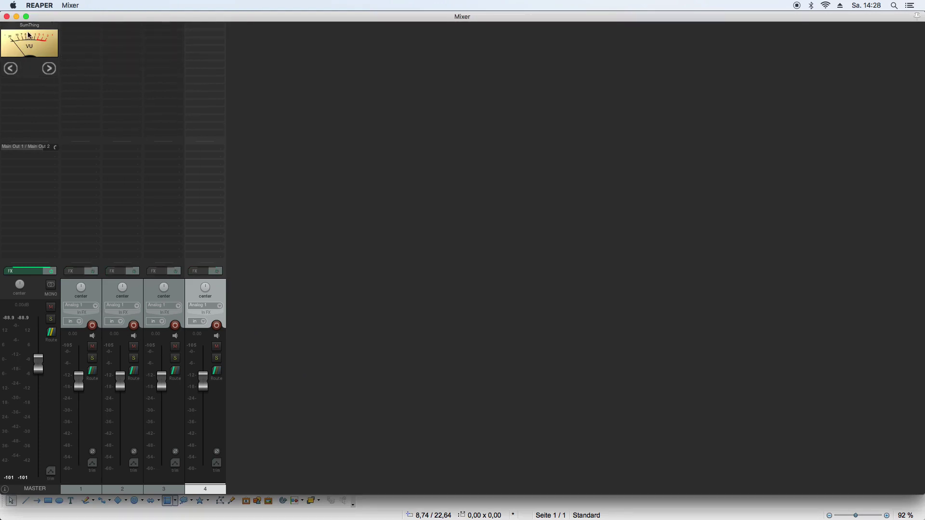
- Add SUM CHANNEL (Tukan) to Track 1 and move its window clear of the mixer channels
double_click(82, 31)
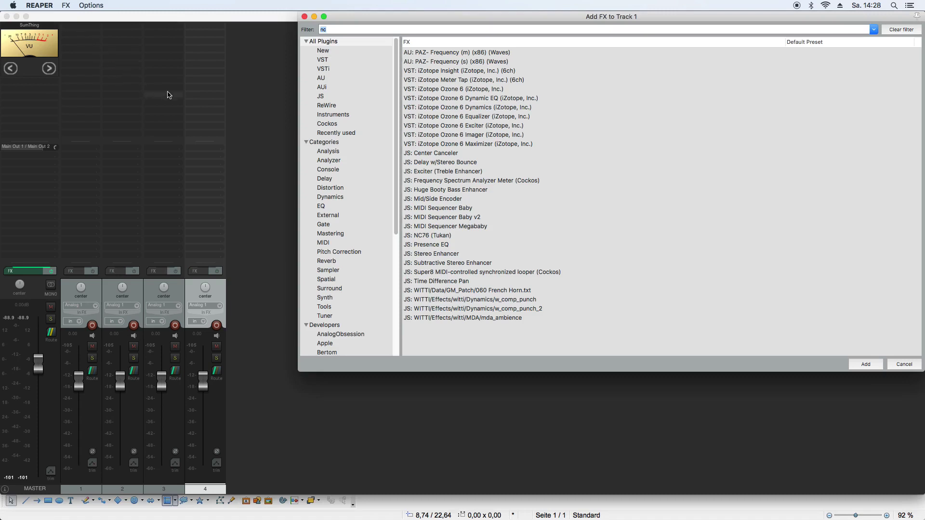
type("sum")
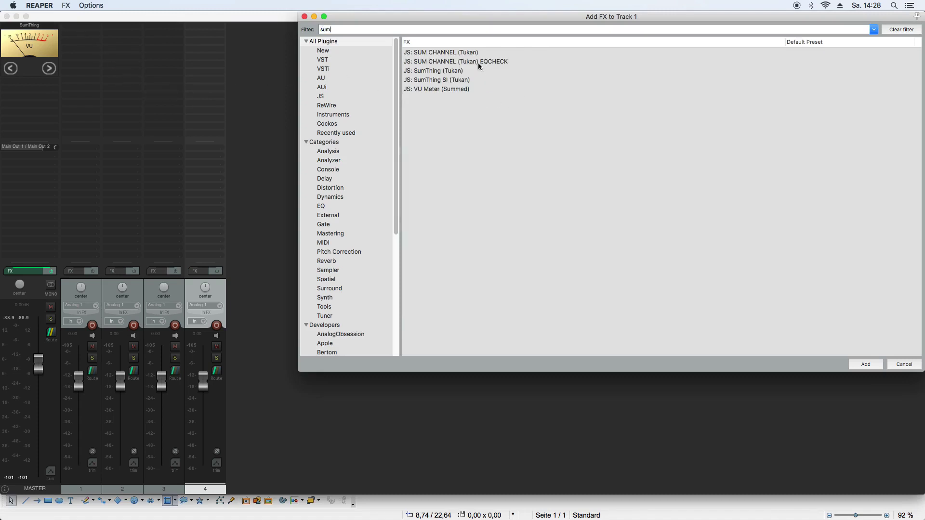
double_click(464, 54)
left_click_drag(261, 32, 500, 105)
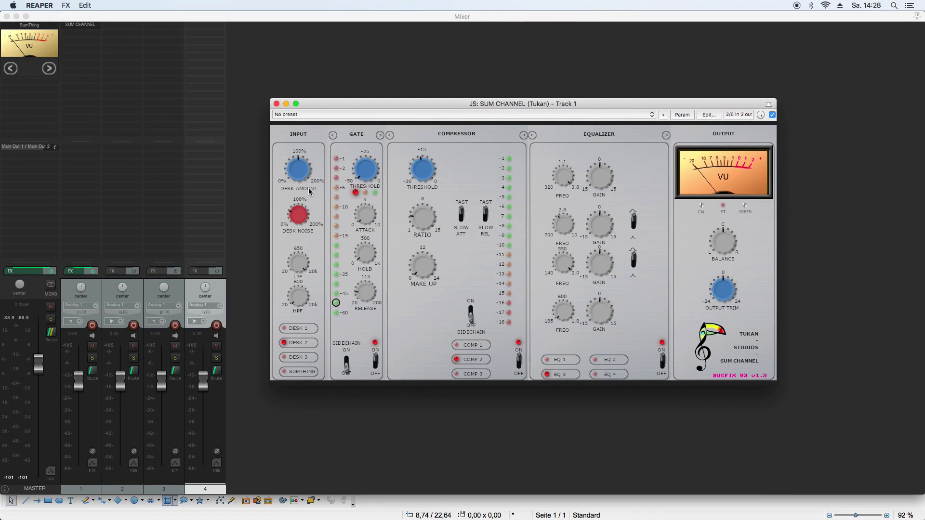
- Try Desk 1, Desk 2 and Desk 3 in Track 1's SUM CHANNEL input section and return to Desk 1
left_click_drag(310, 192, 310, 192)
left_click_drag(299, 228, 299, 227)
left_click(313, 332)
left_click(311, 343)
left_click(311, 359)
left_click(311, 346)
left_click(311, 333)
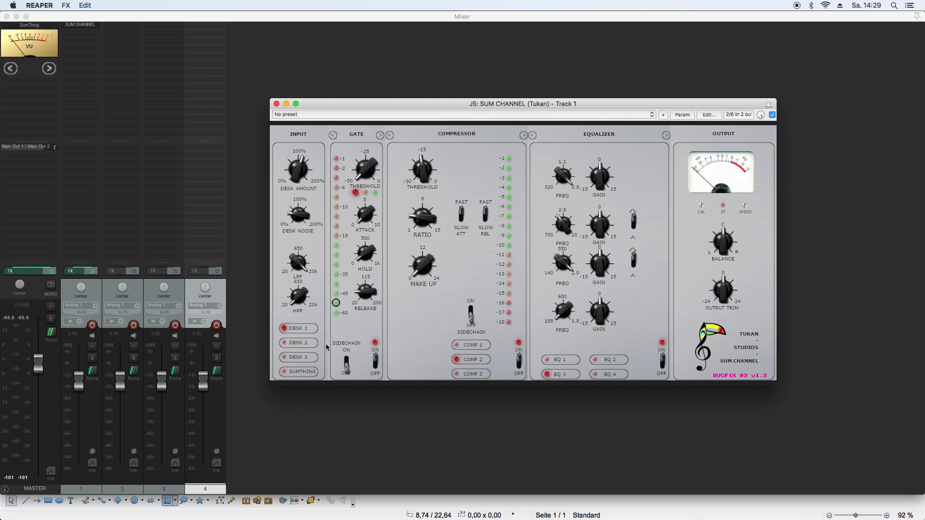
- Turn on SUMTHING mode in Track 1's SUM CHANNEL and cycle through the desk models from the master's embedded SumThing
left_click(302, 373)
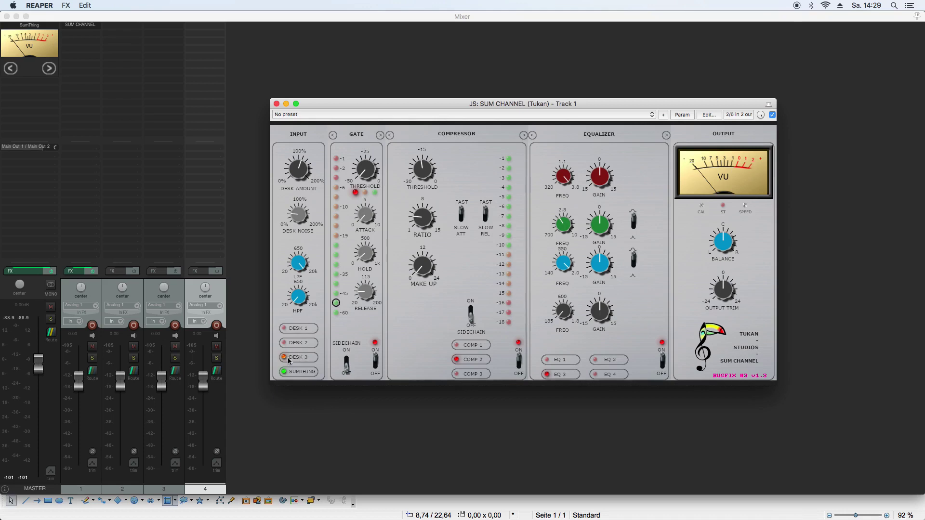
left_click(51, 70)
left_click(50, 69)
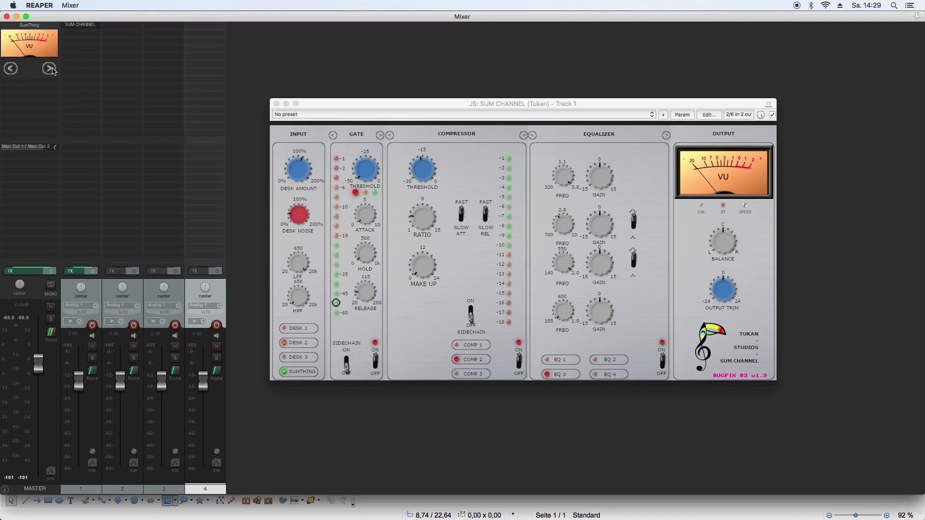
left_click(51, 69)
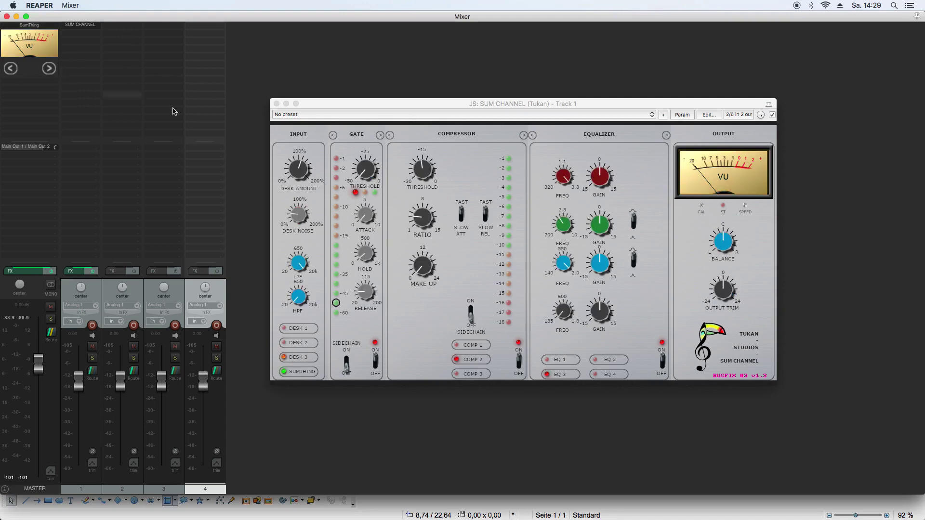
left_click(50, 70)
left_click(50, 70)
left_click(50, 70)
- In the empty project, close the mixer, add one new track and reopen the mixer
left_click(404, 505)
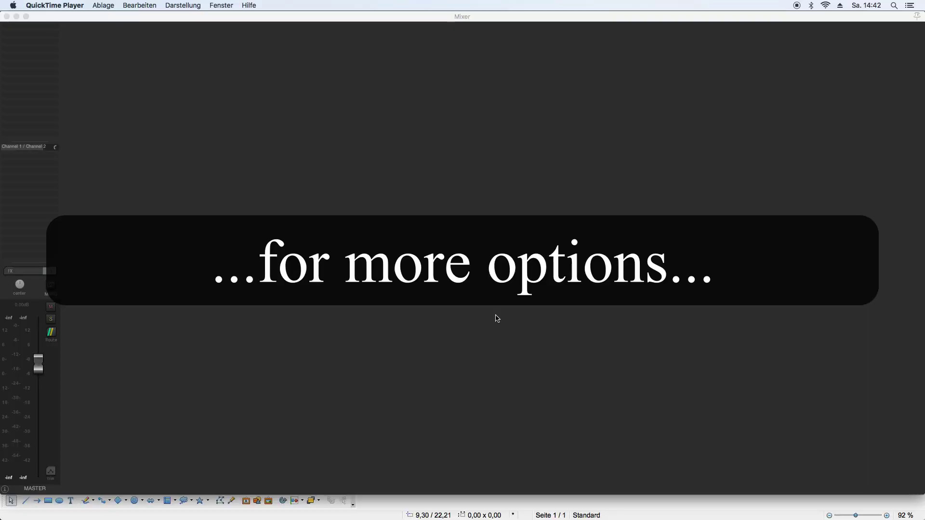
left_click(6, 17)
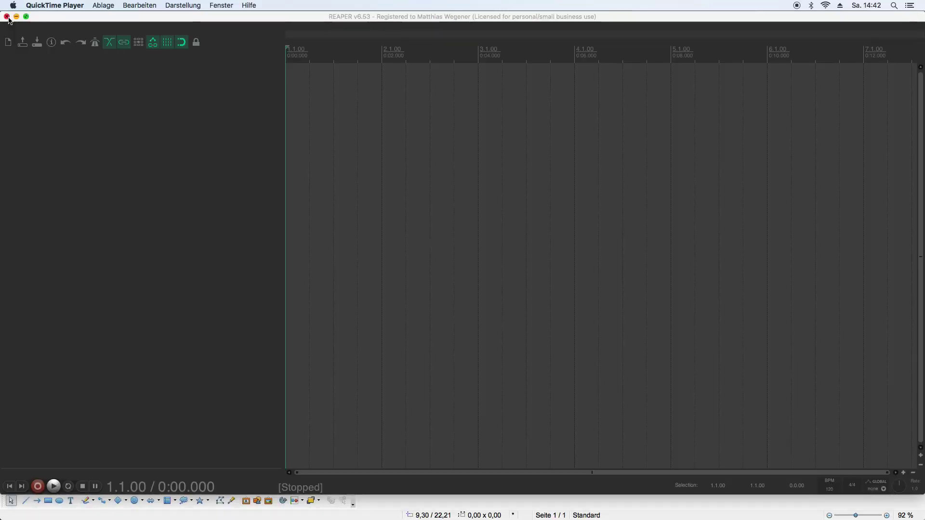
double_click(147, 133)
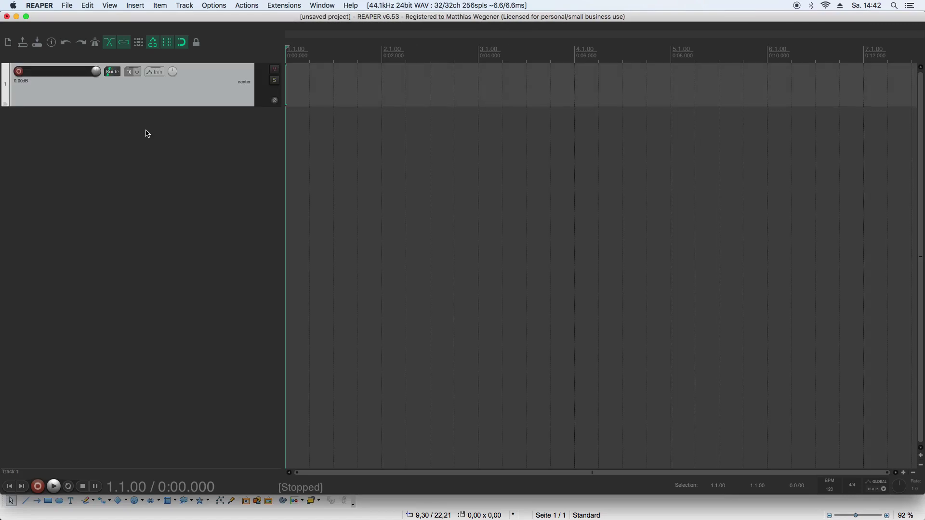
key("super+m")
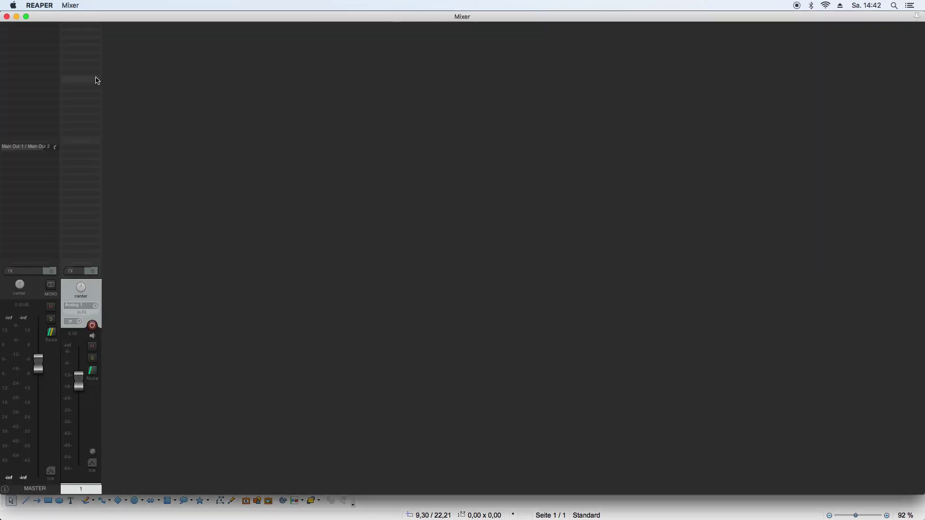
- Add SUM CHANNEL (Tukan) to Track 1 and move its window away from the mixer channels
left_click(90, 30)
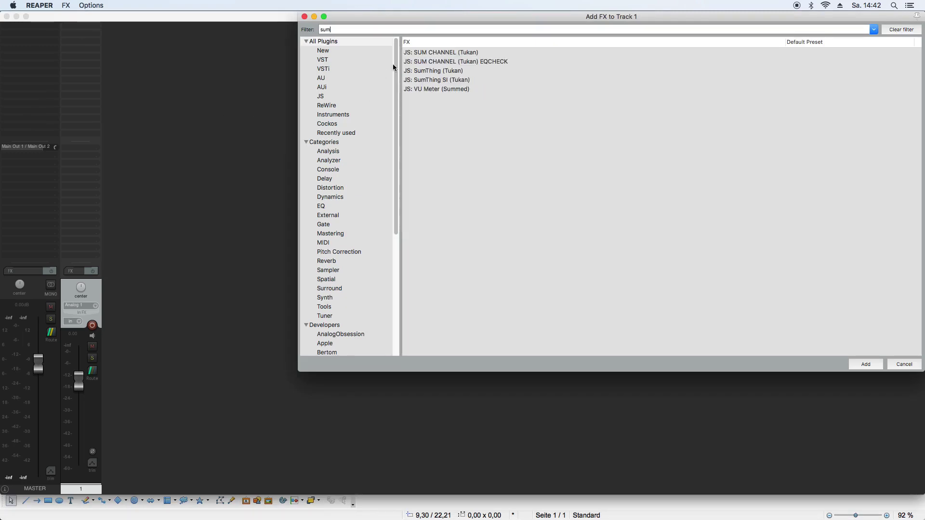
double_click(439, 52)
left_click_drag(308, 30, 509, 69)
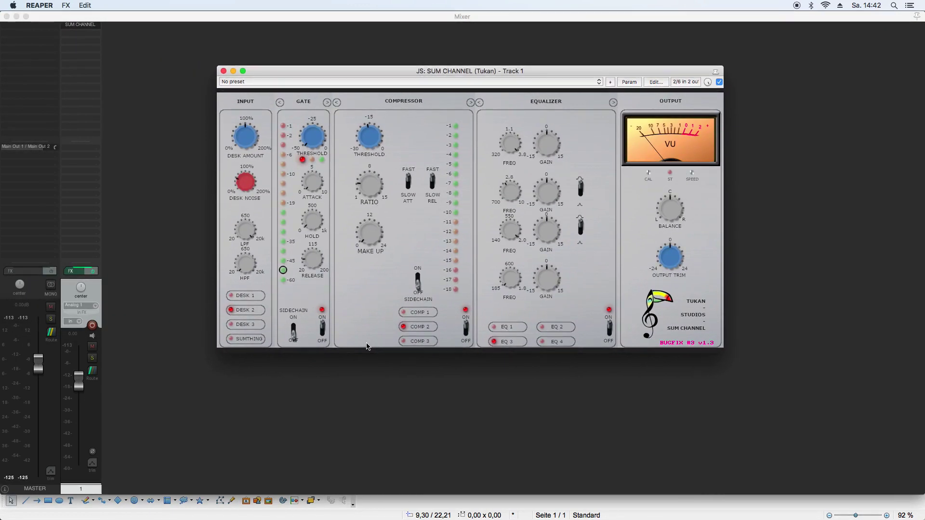
- Try to enable SUMTHING mode in SUM CHANNEL without a master SumThing, and switch through Desk 3, Desk 2 and Desk 1
left_click(251, 340)
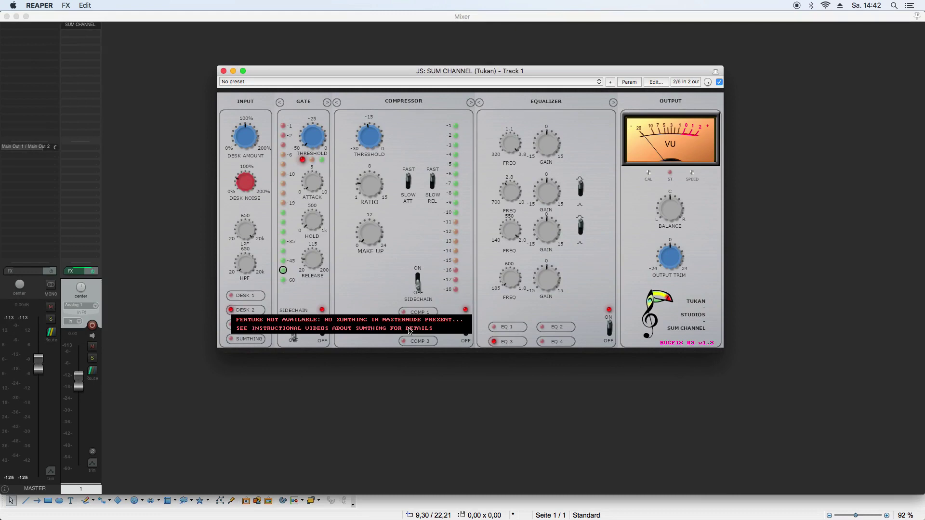
left_click(253, 340)
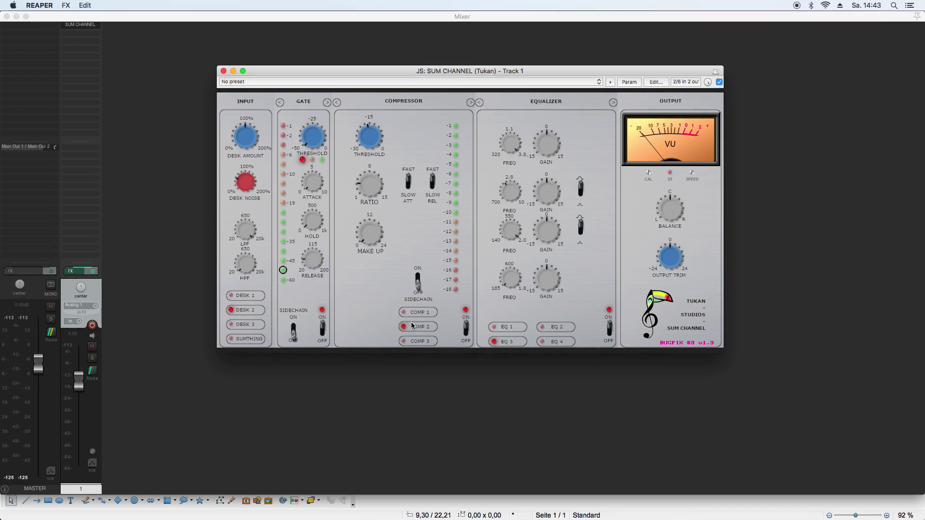
left_click(246, 329)
left_click(245, 312)
left_click(246, 297)
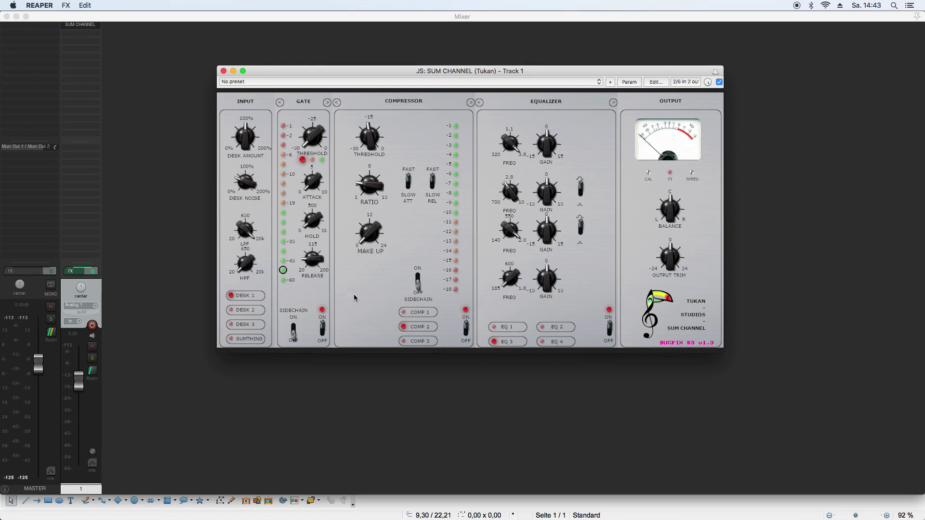
- Add SumThing (Tukan) to the master track and arrange its window beside Track 1's SUM CHANNEL
double_click(37, 25)
left_click_drag(361, 81, 306, 185)
double_click(445, 72)
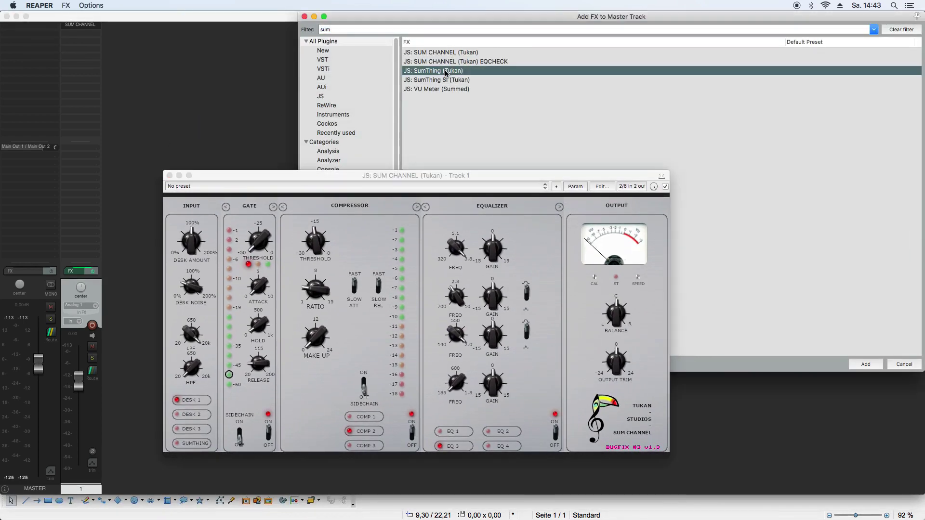
left_click_drag(230, 192, 648, 94)
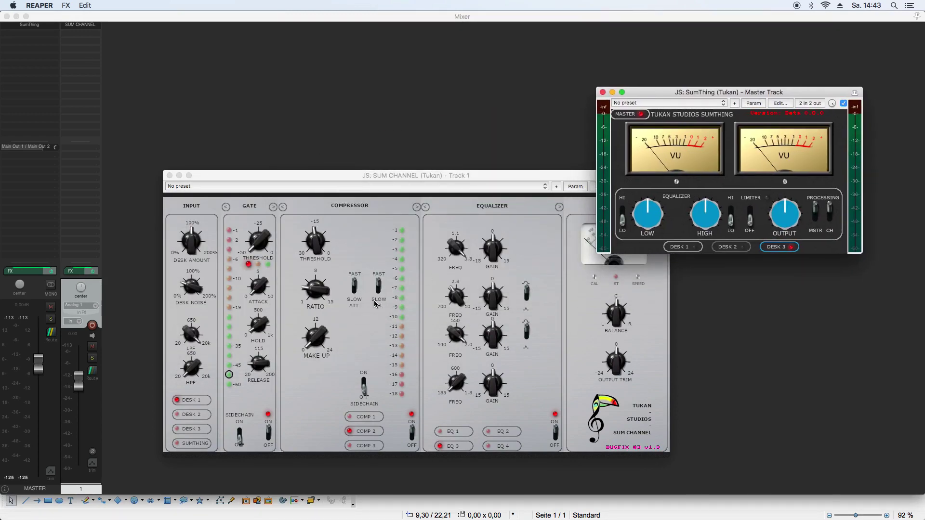
- Turn on SUMTHING mode in Track 1's SUM CHANNEL and set the master SumThing to Desk 2
left_click(201, 444)
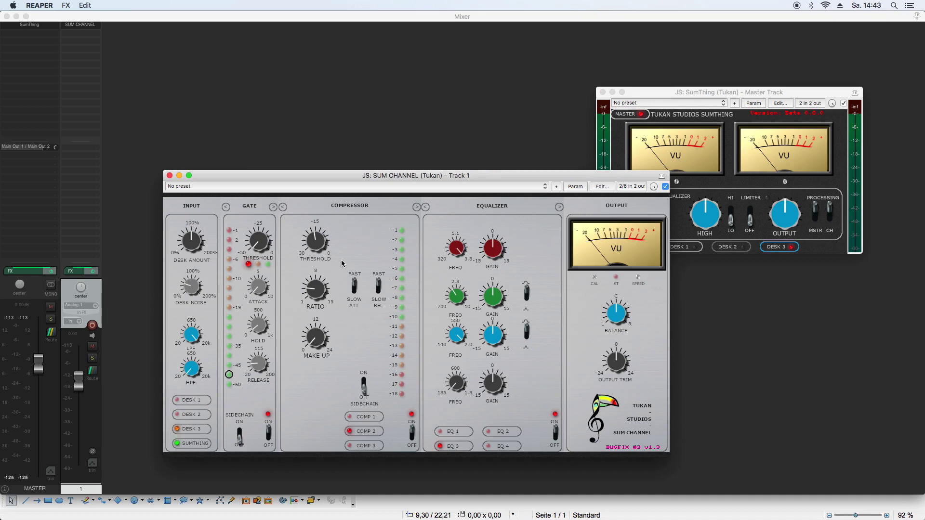
left_click(720, 248)
left_click(737, 247)
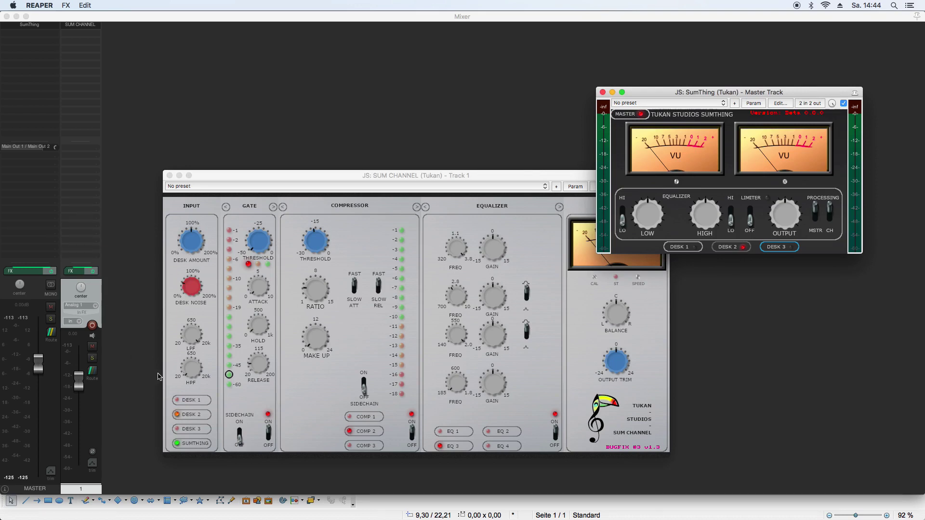
- Close the mixer, duplicate Track 1 with its SUM CHANNEL three times, and reopen the mixer
left_click(7, 17)
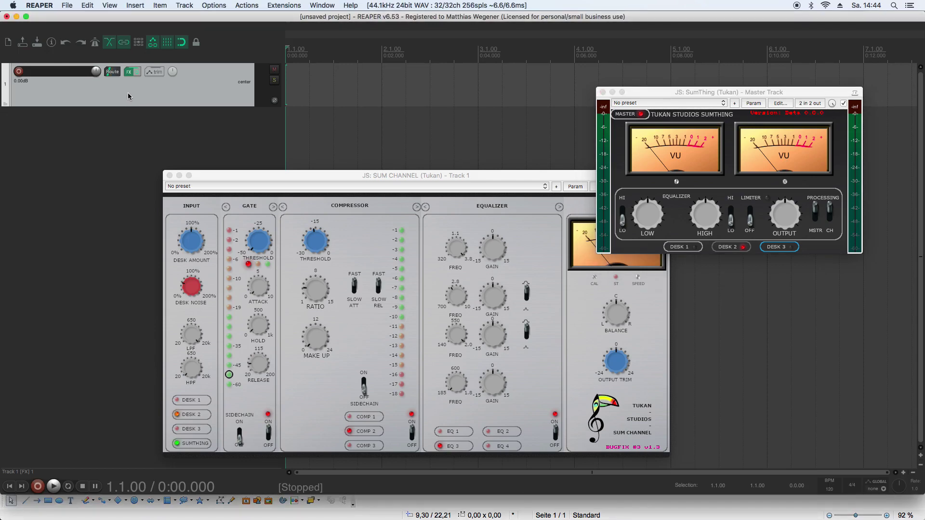
key("super+d")
key("super+d")
key("super+d")
key("super+m")
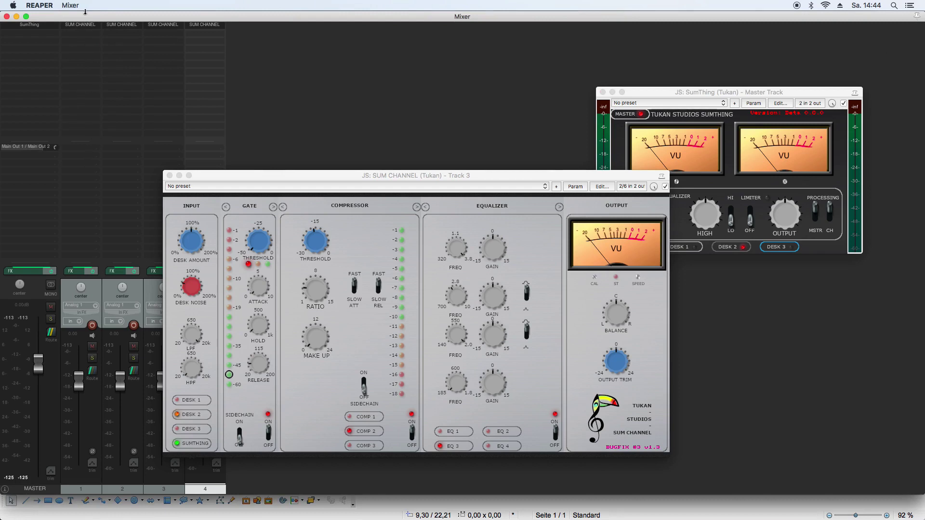
- Turn off SUMTHING mode in Track 3's SUM CHANNEL, try Desk 3 and Desk 1, choose Desk 2 and close the window
left_click(190, 444)
left_click(190, 429)
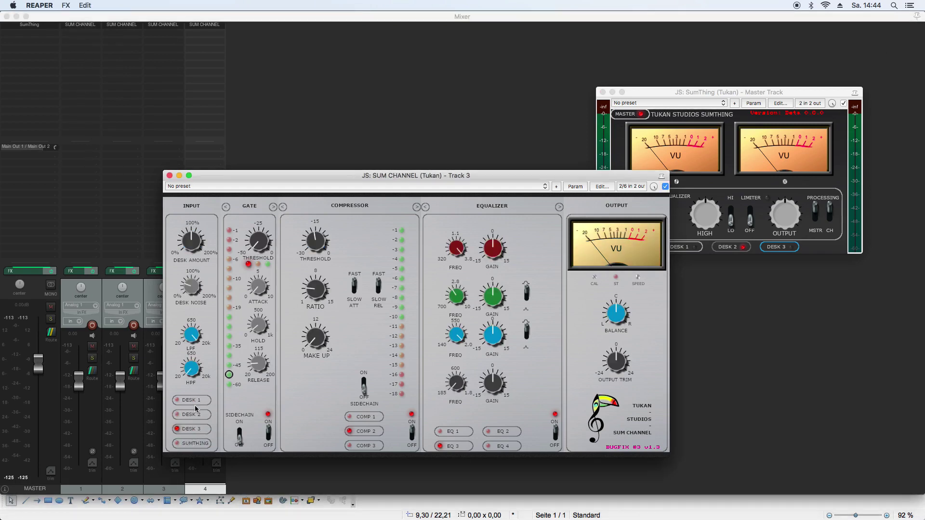
left_click(195, 401)
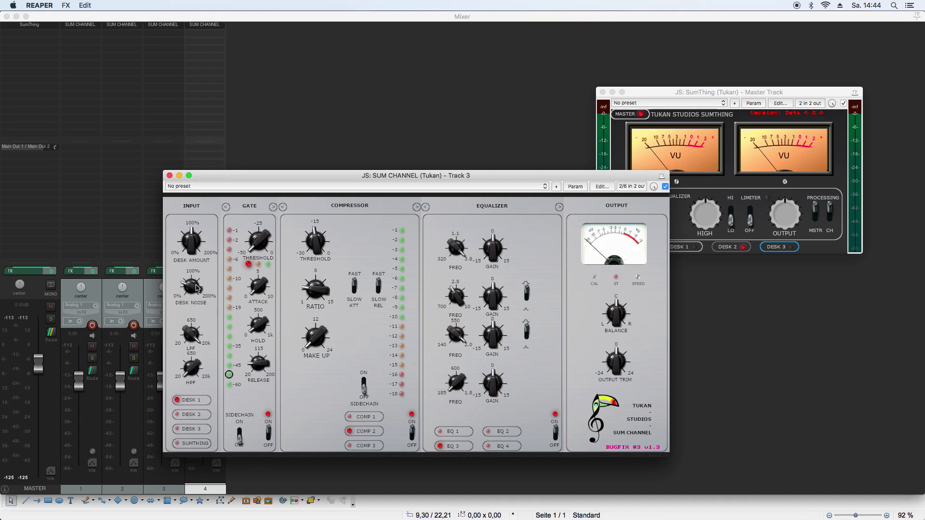
left_click(190, 416)
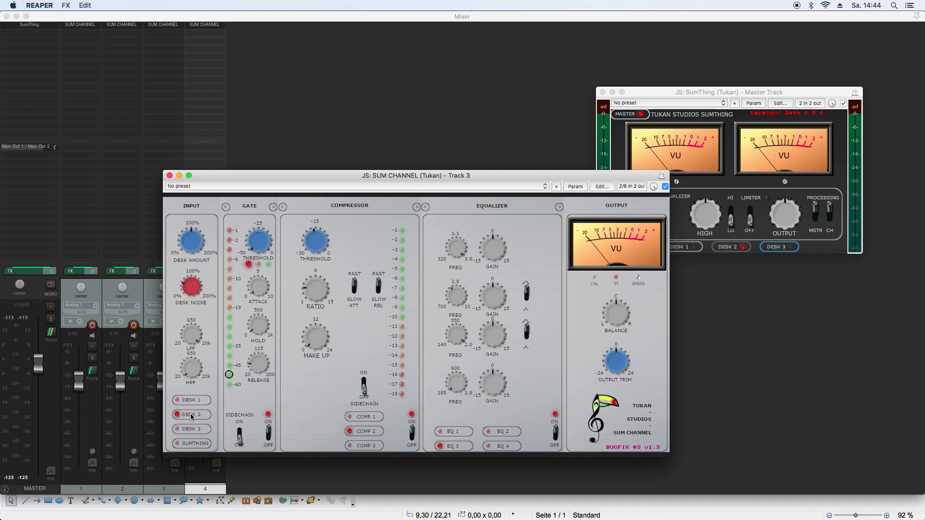
left_click(169, 175)
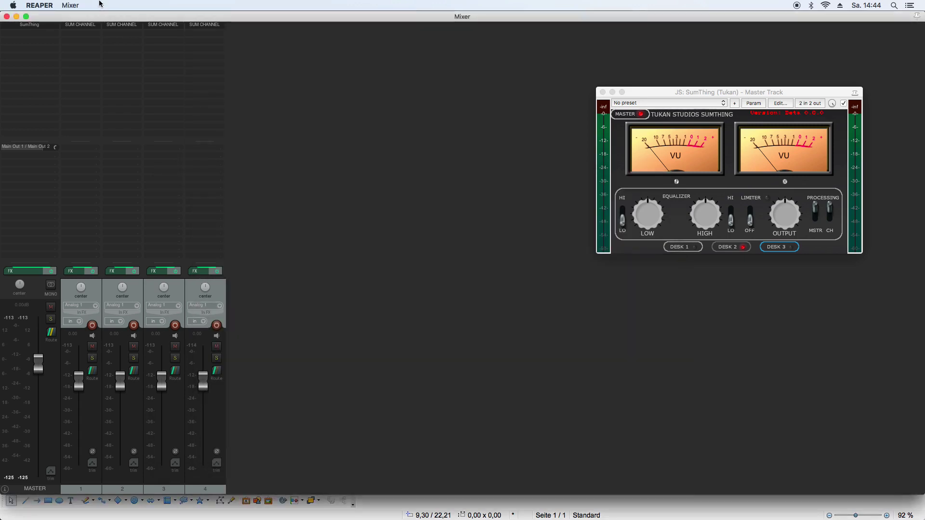
- Open Track 2's SUM CHANNEL beside the master SumThing and switch the master SumThing to Desk 3
left_click(123, 27)
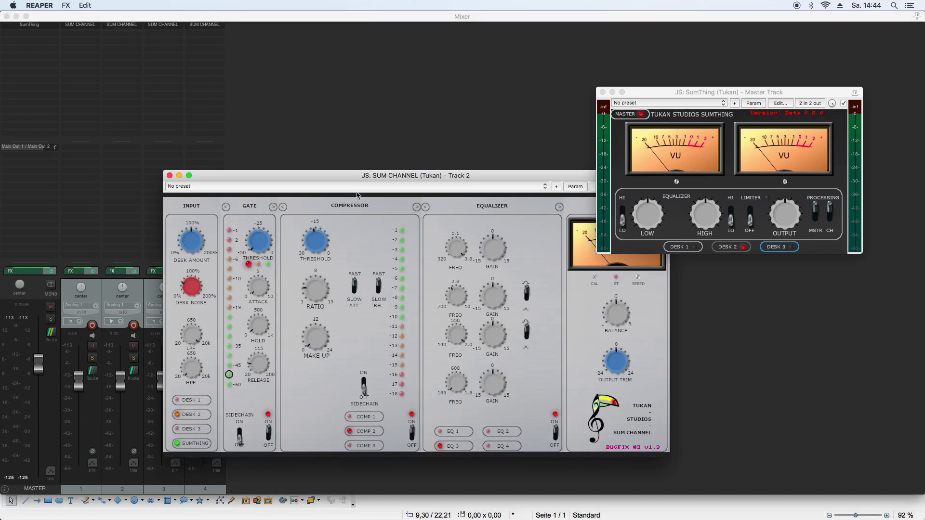
left_click(772, 249)
left_click(724, 249)
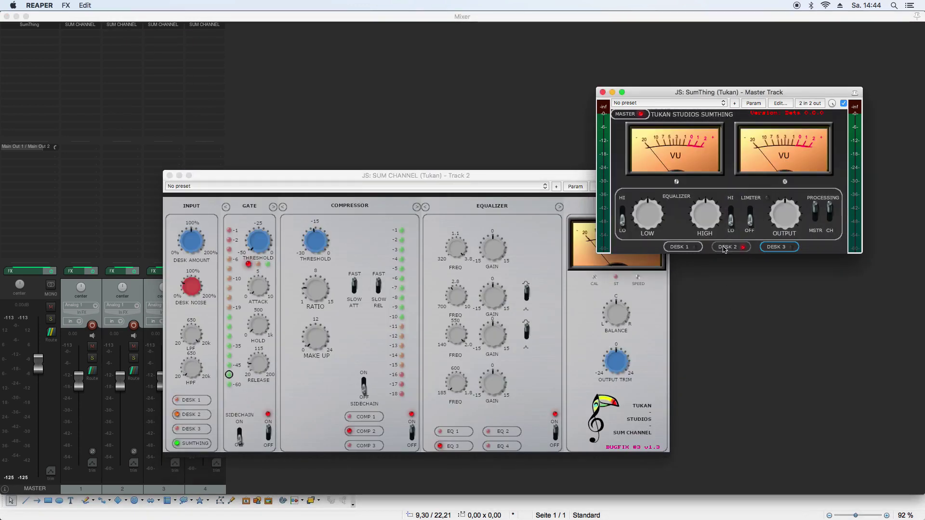
left_click(772, 248)
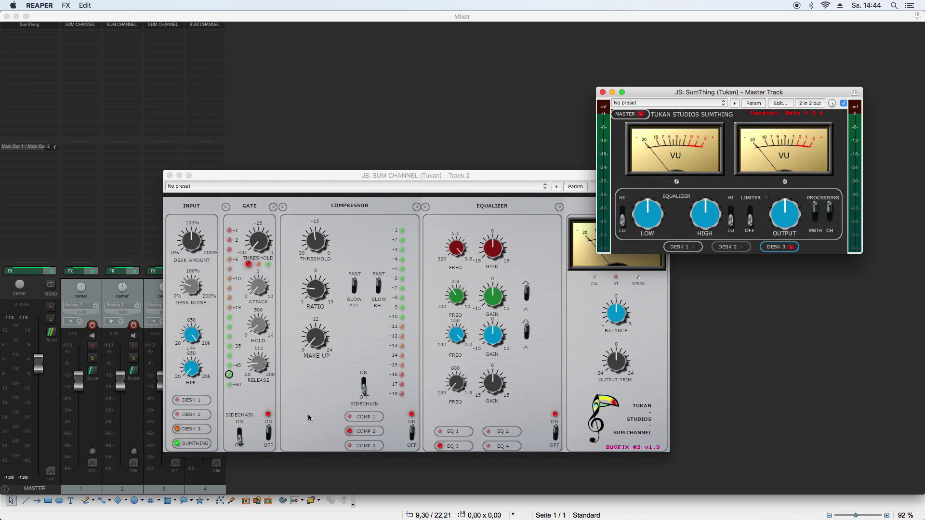
- Turn off SUMTHING mode in Track 2's SUM CHANNEL, try the desks, choose Desk 1 and close both plug-in windows
left_click(199, 446)
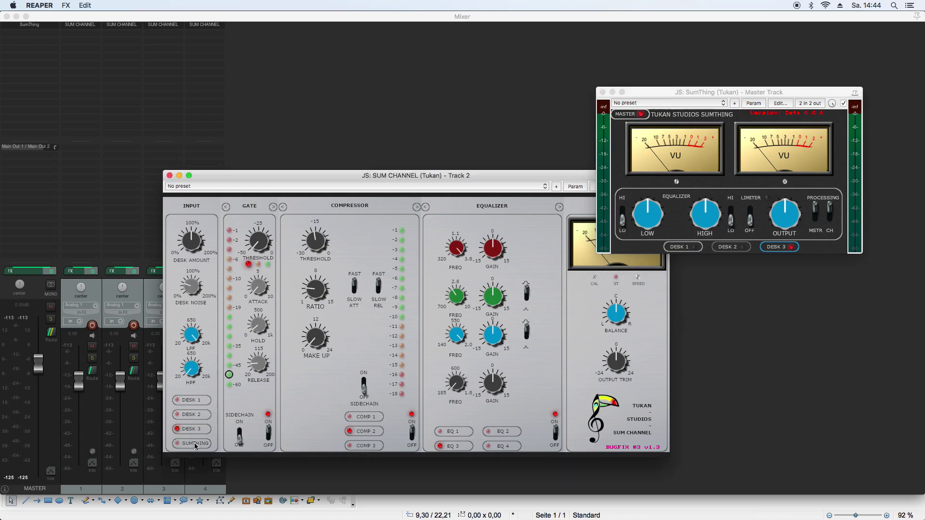
left_click(200, 415)
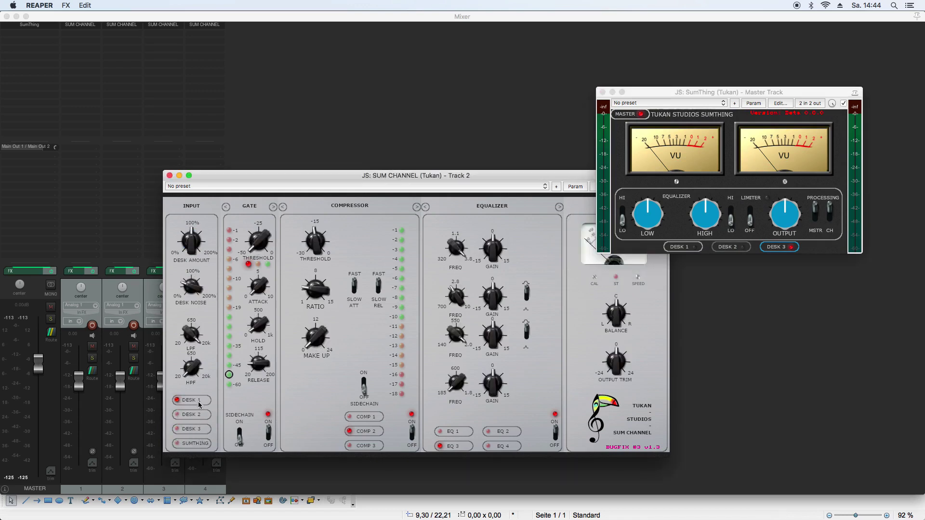
left_click(197, 429)
left_click(199, 416)
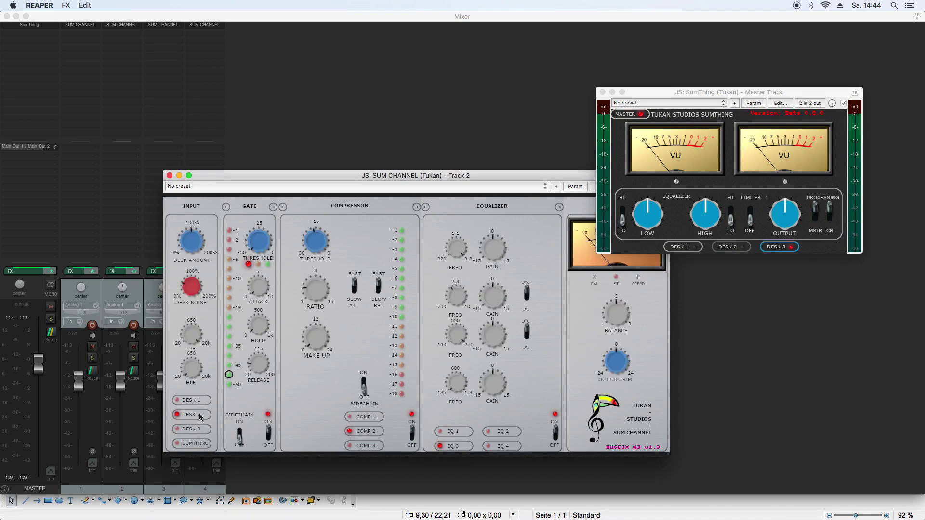
left_click(200, 401)
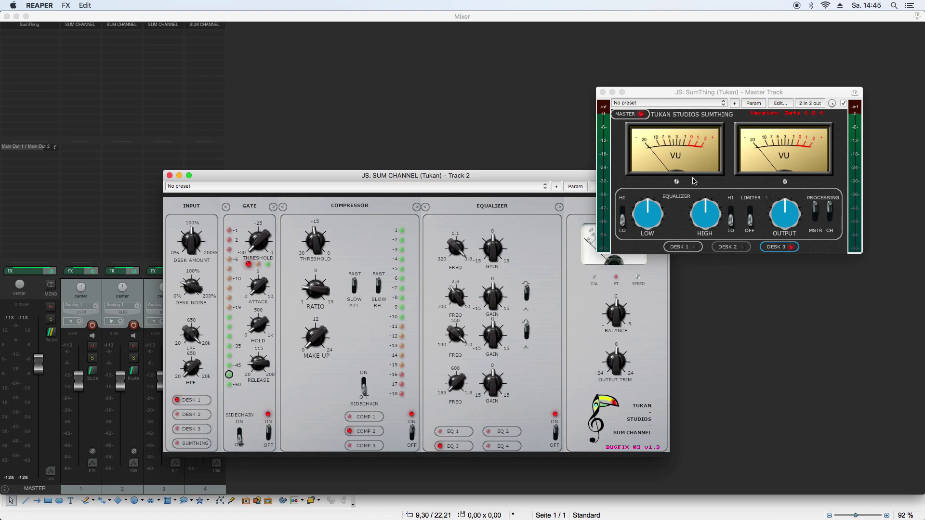
left_click(603, 92)
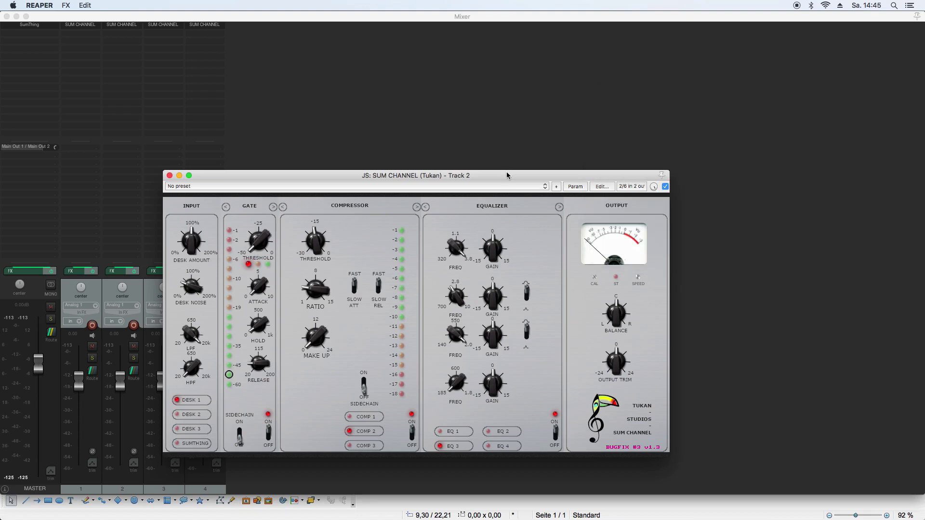
left_click_drag(509, 176, 587, 128)
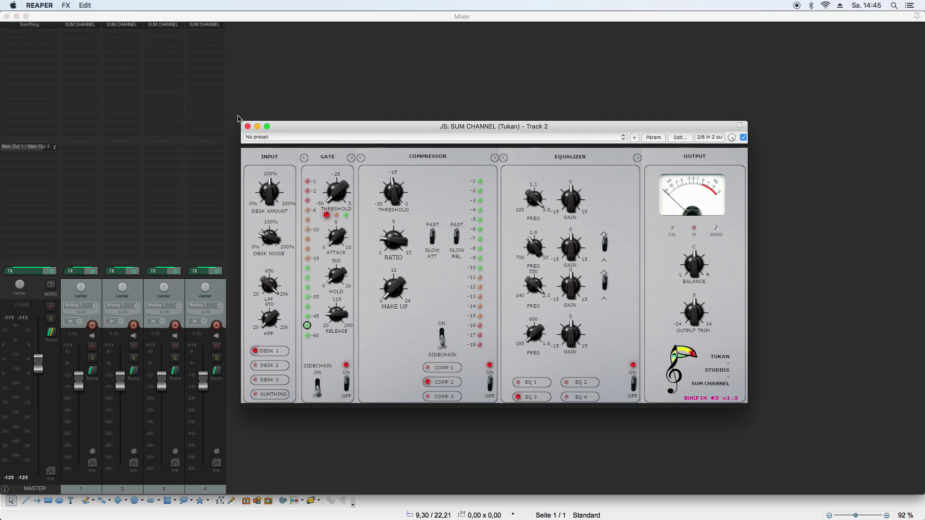
left_click(247, 126)
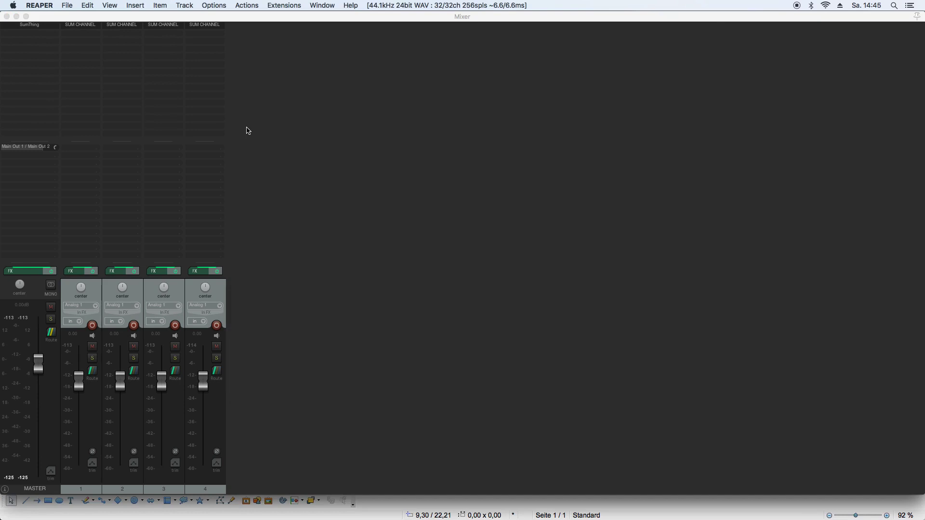
- Check the desk mode in Track 1's SUM CHANNEL, close it and the mixer, and duplicate Track 4 five times
left_click(81, 25)
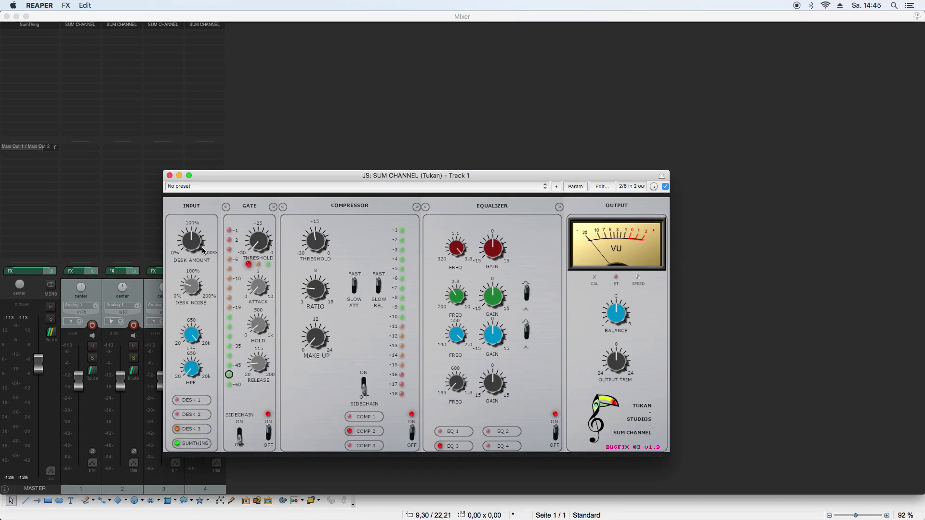
left_click(170, 175)
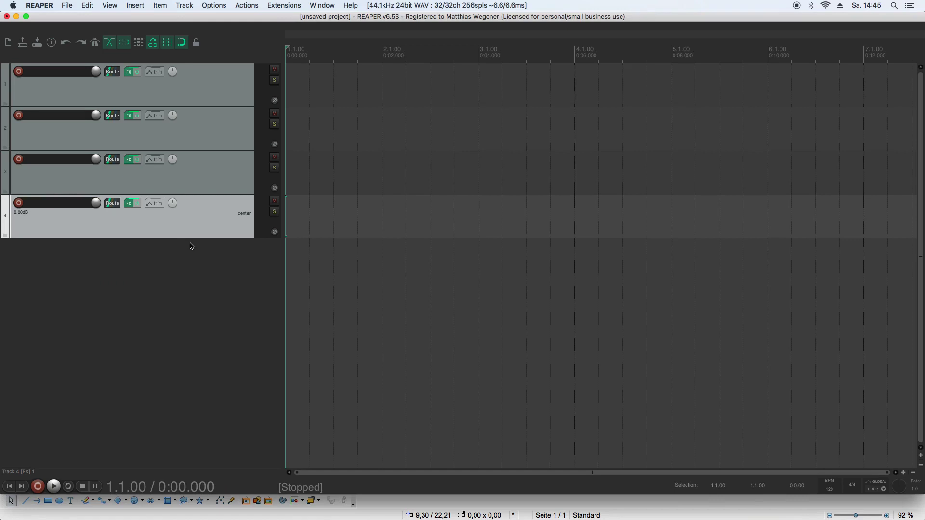
key("super+t")
key("super+t")
key("super+t")
key("super+t")
key("super+t")
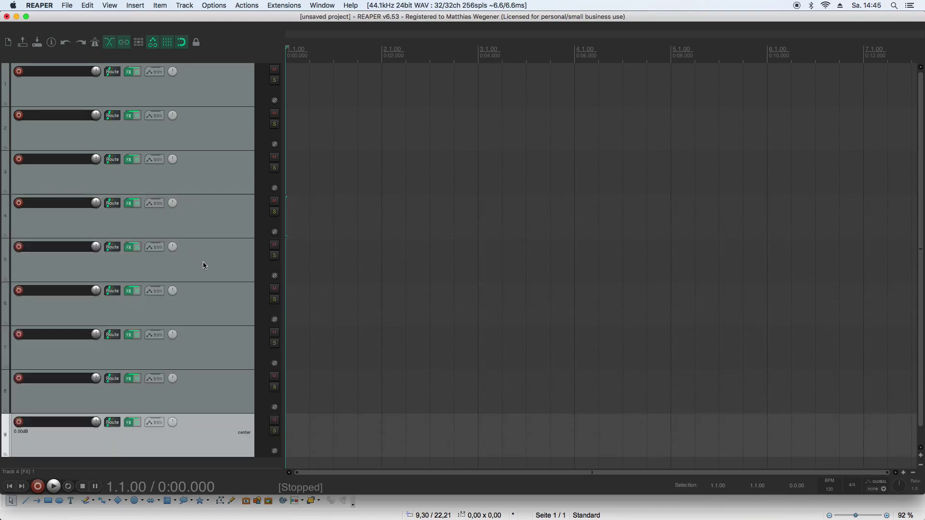
- Nest Tracks 6 to 9 inside Track 5 as a folder and reopen the mixer
left_click(226, 308)
left_click(222, 431, "shift")
left_click_drag(221, 432, 215, 259)
left_click(212, 260)
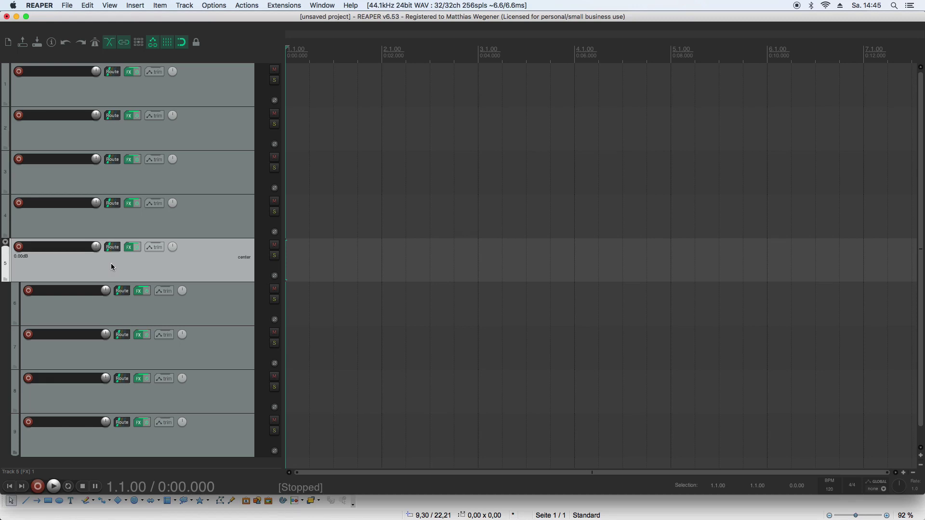
key("super+m")
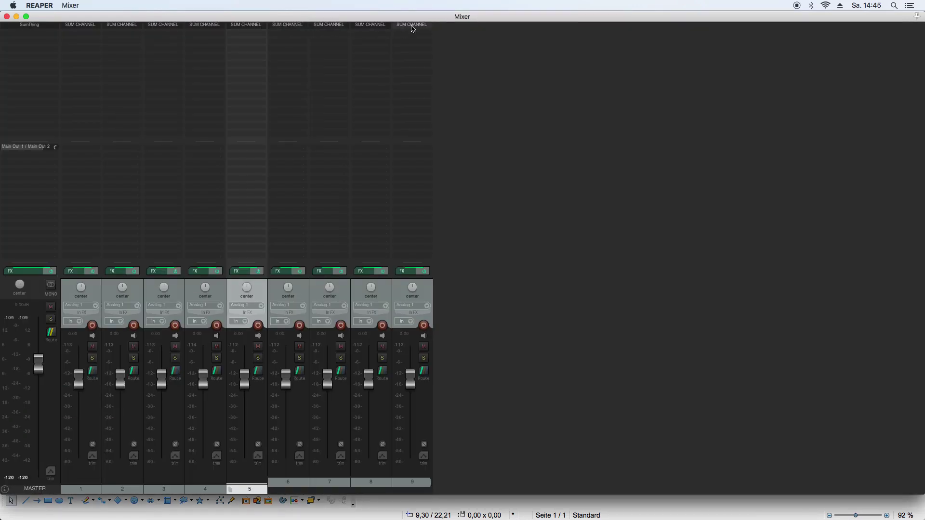
- Turn off SUMTHING mode in Track 6's SUM CHANNEL, switch it to Desk 1 and close its window
left_click(296, 25)
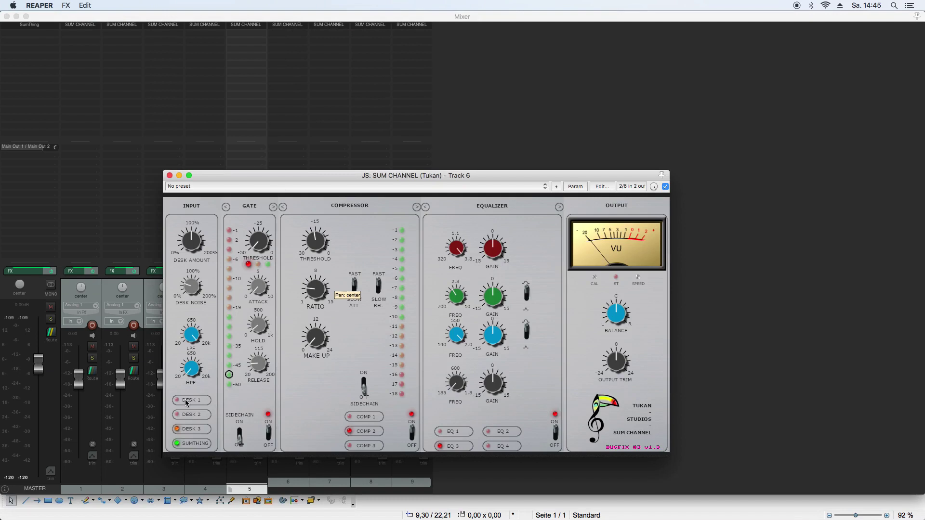
left_click(190, 433)
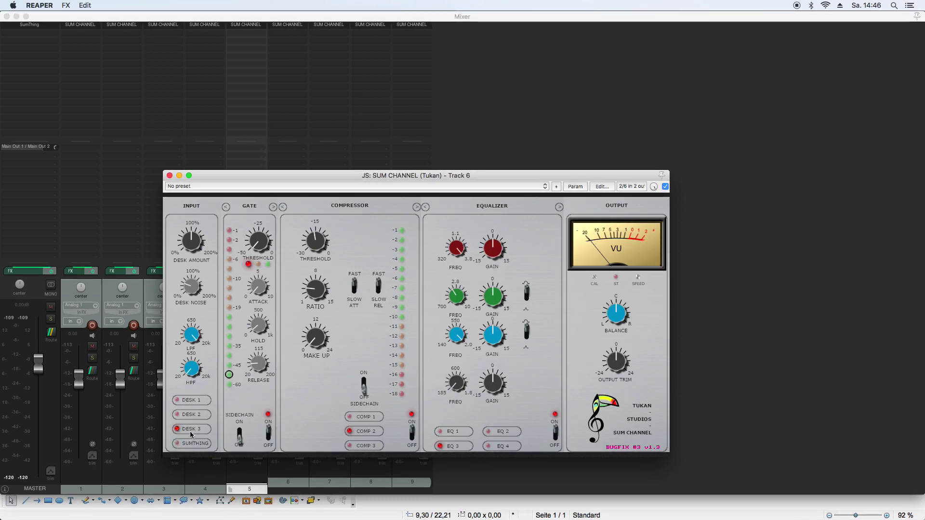
left_click(191, 400)
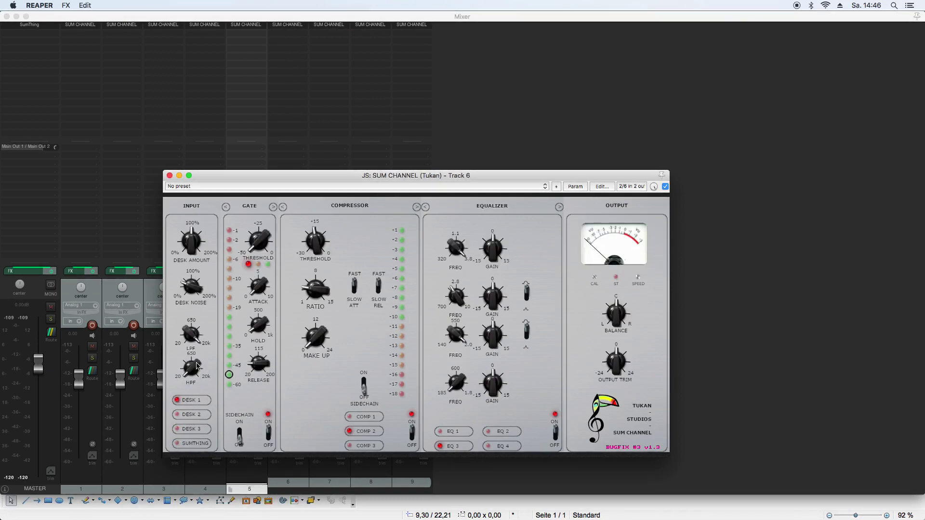
left_click(169, 175)
left_click_drag(332, 25, 405, 27)
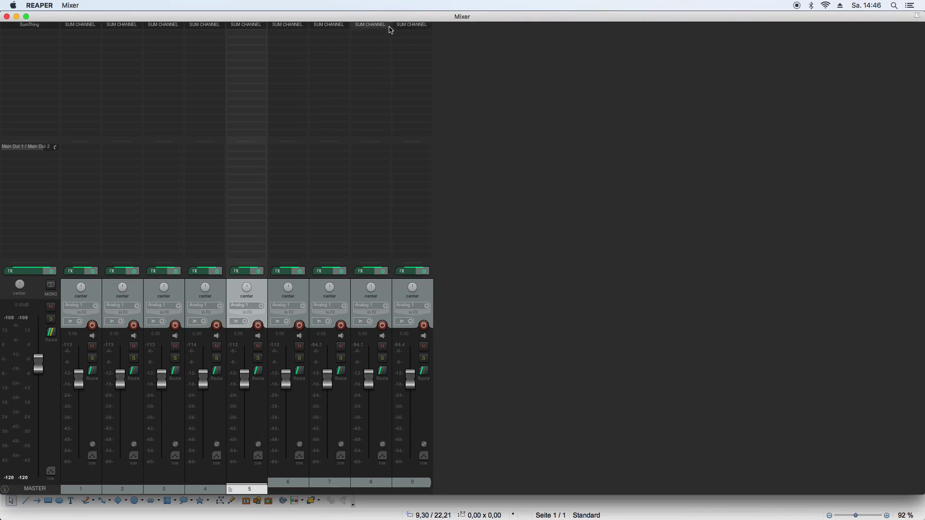
- Replace the SUM CHANNEL on the Track 5 folder with SumThing SI (Tukan) and move its window clear of the inserts
double_click(240, 27)
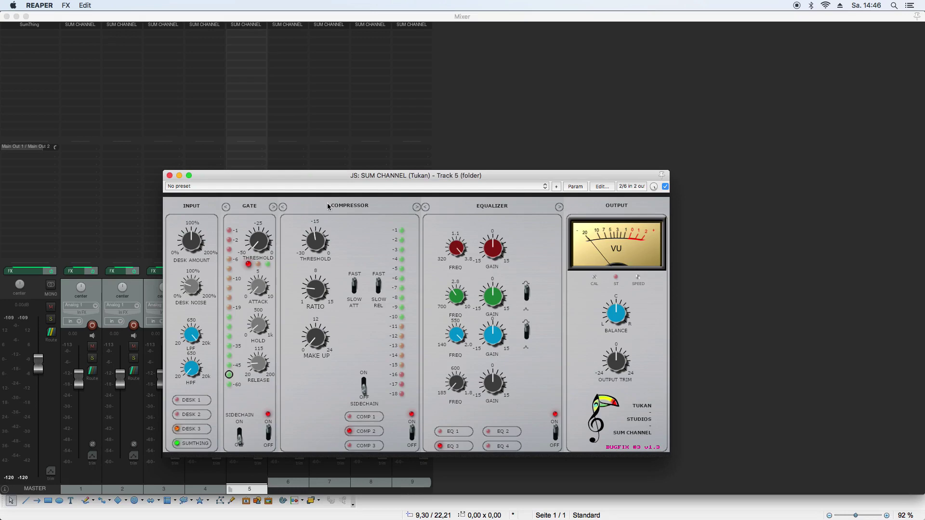
left_click(170, 176)
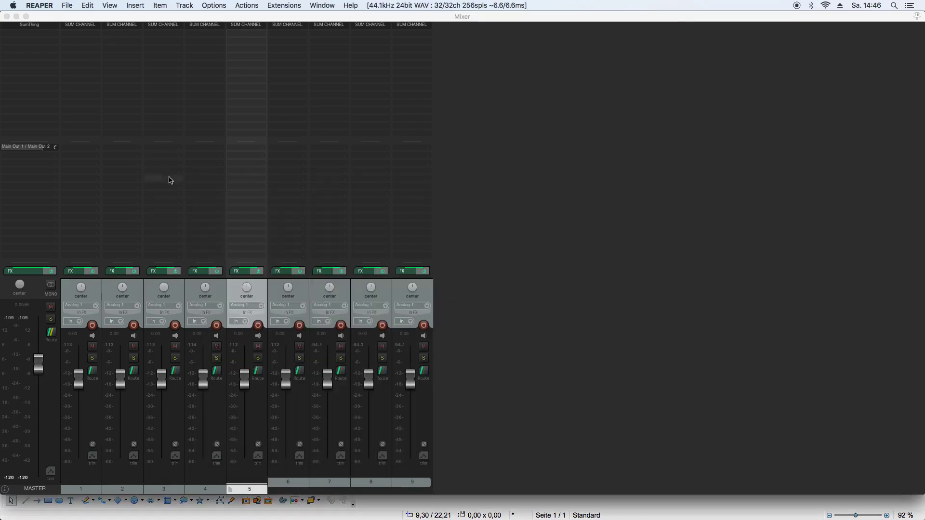
left_click(252, 27, "alt")
double_click(252, 28)
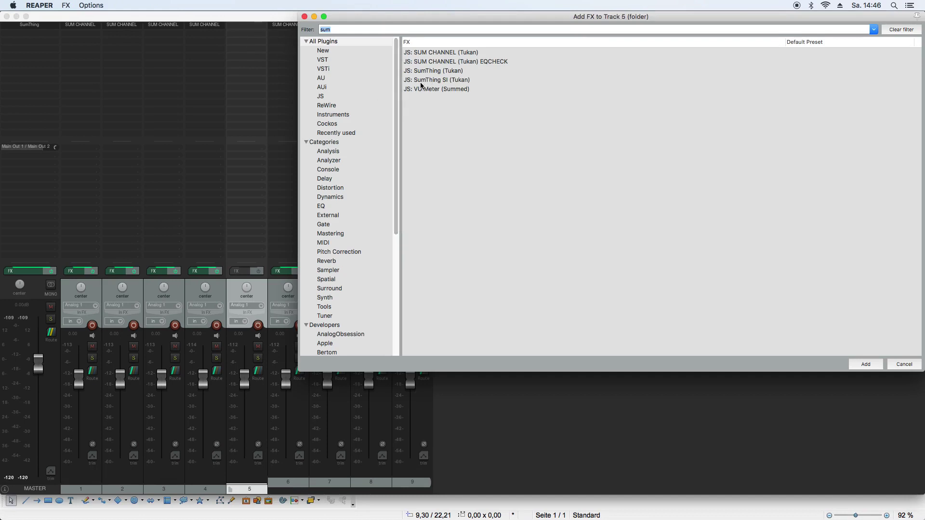
double_click(447, 81)
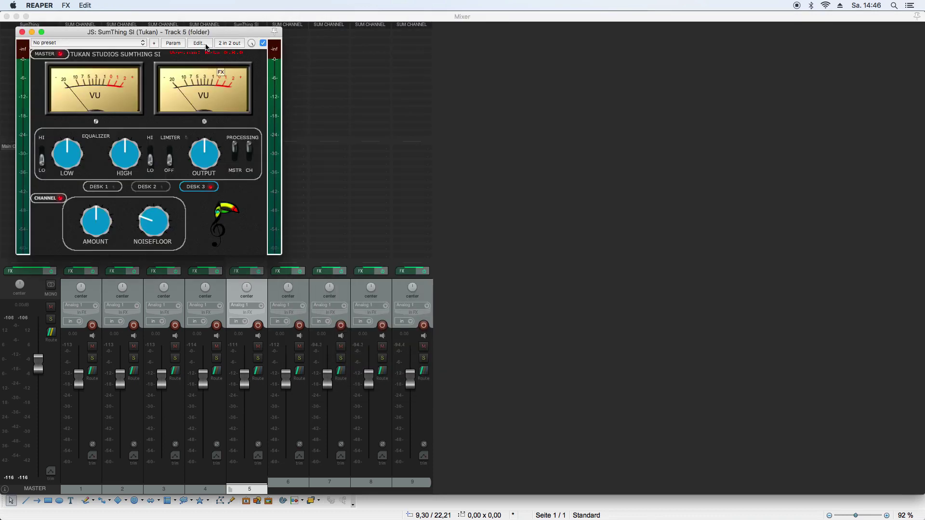
left_click_drag(212, 38, 536, 106)
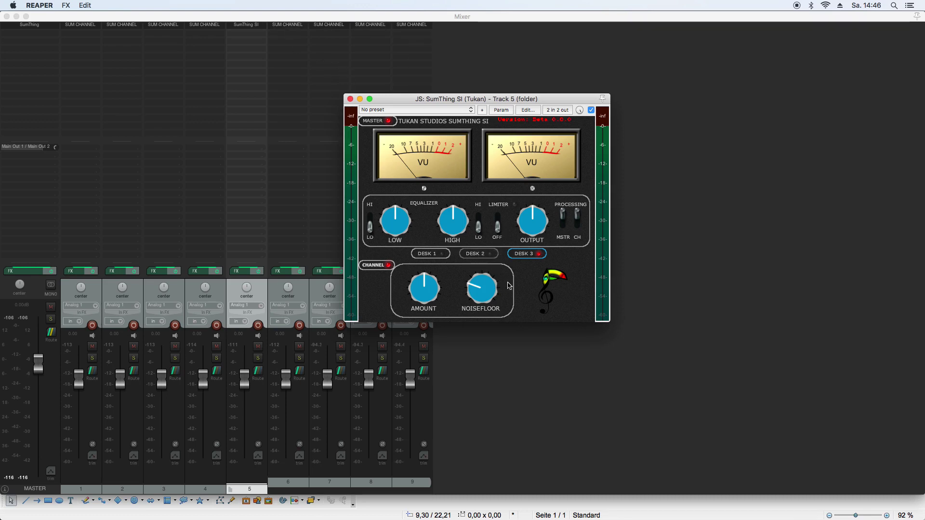
- Turn off channel processing in Track 5's SumThing SI, choose Desk 1 and close its window
left_click(577, 224)
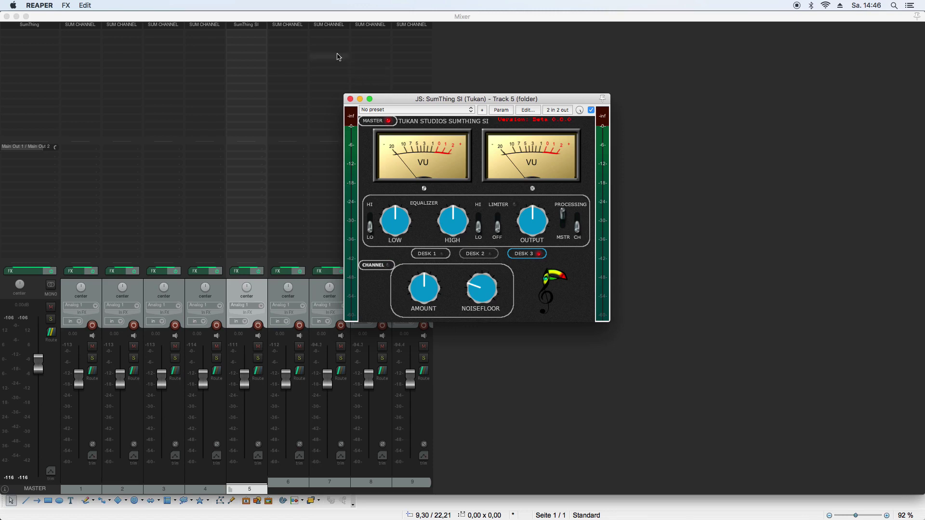
left_click(441, 255)
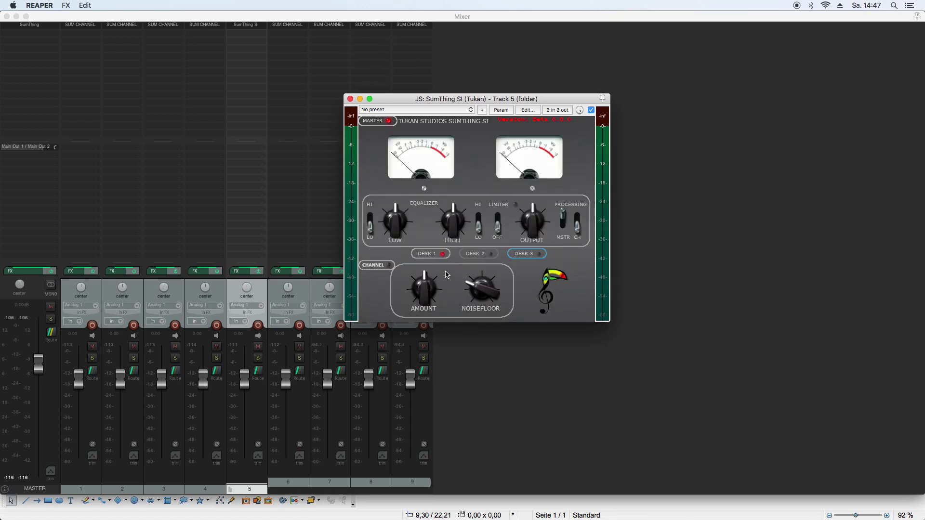
left_click(350, 99)
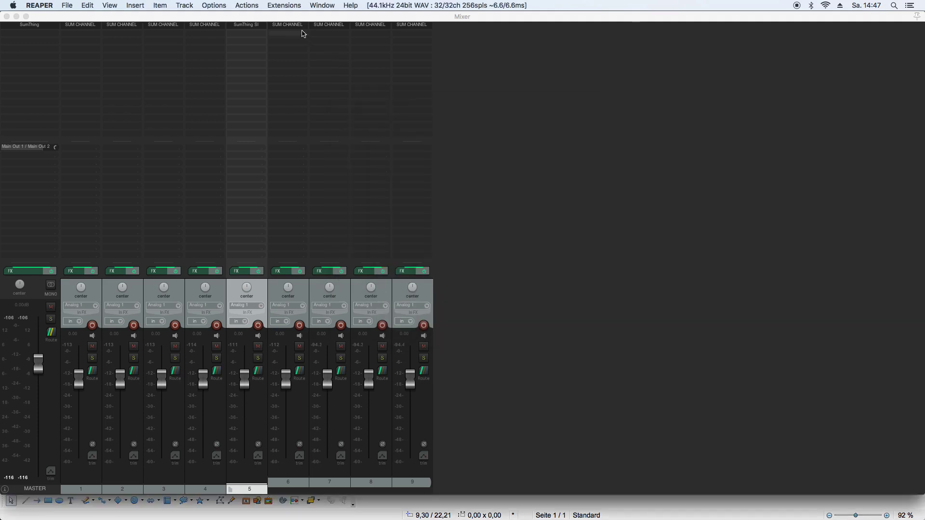
- Remove the SUM CHANNEL plug-ins from Tracks 6 to 9
left_click(289, 25)
left_click(290, 25, "alt")
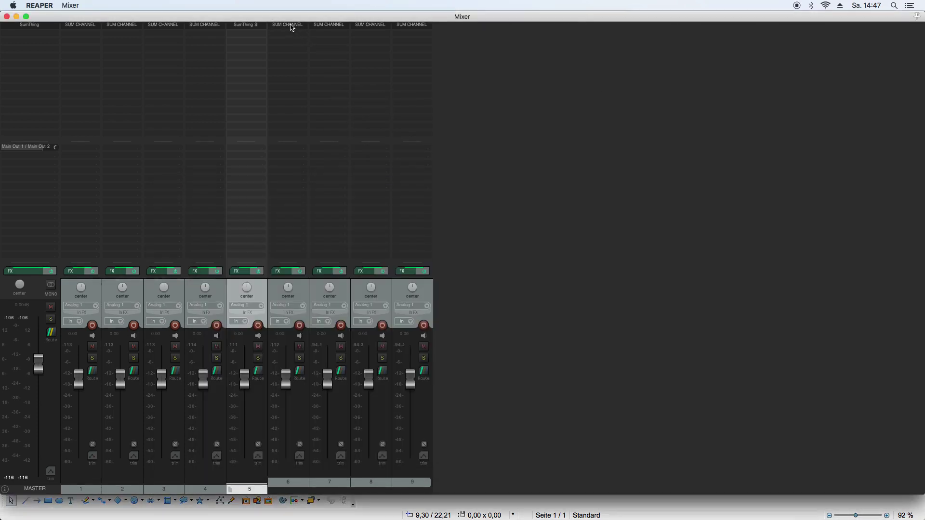
left_click(329, 25, "alt")
left_click(370, 25, "alt")
left_click(398, 28, "alt")
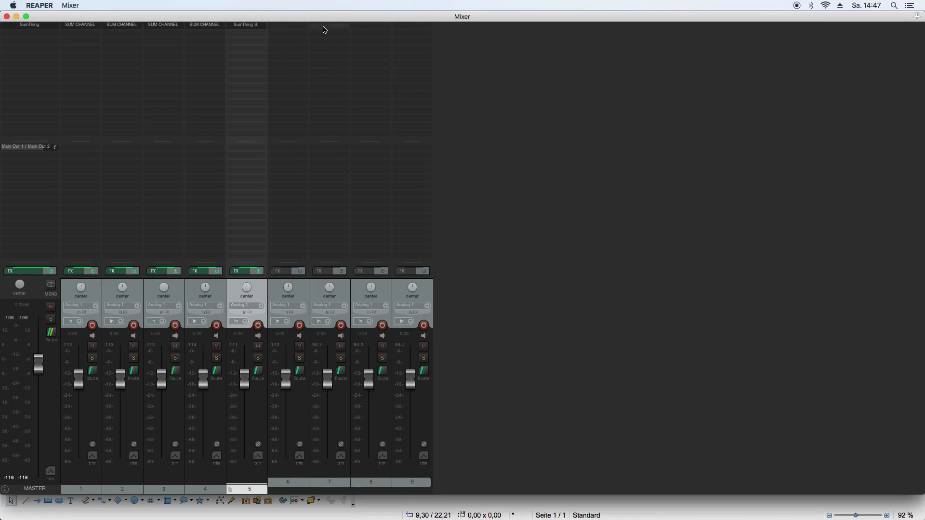
- Copy Track 5's SumThing SI to Track 6 and switch the copy from master to channel processing
left_click_drag(254, 25, 527, 79)
left_click(281, 28)
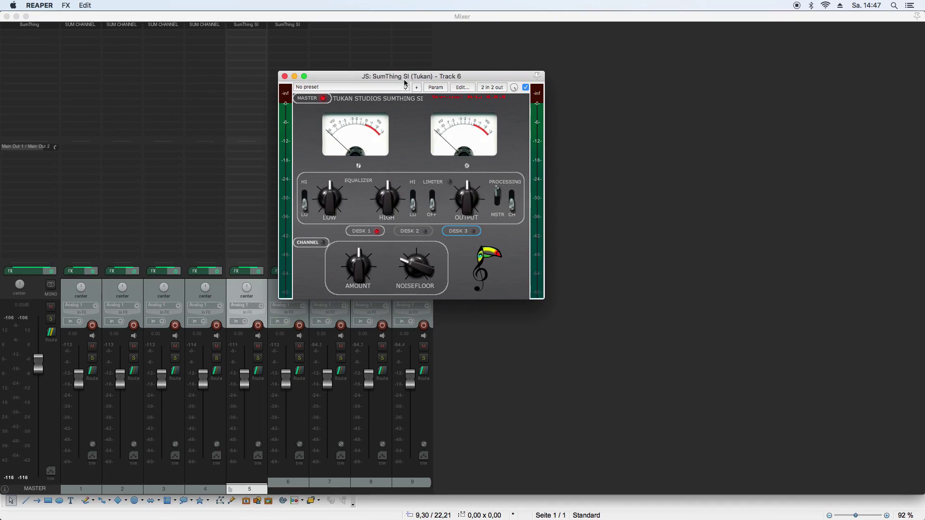
left_click(497, 204)
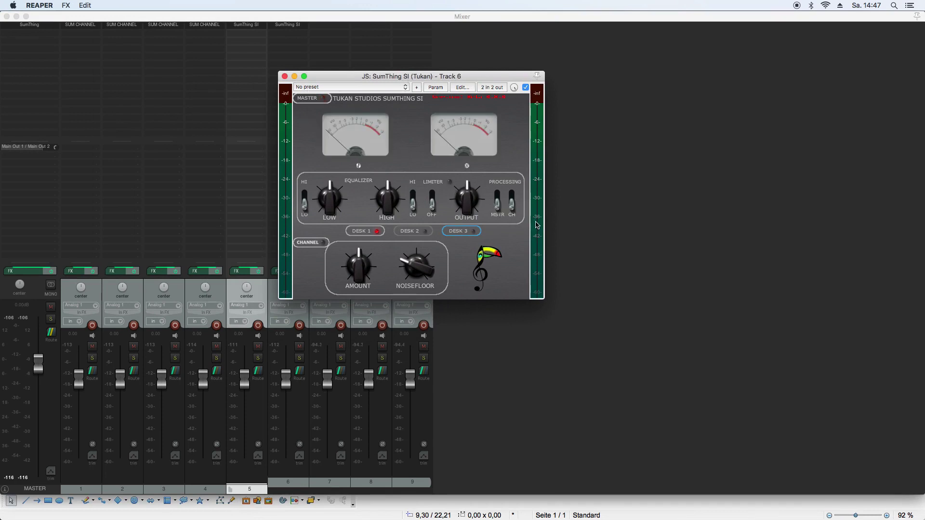
left_click(512, 201)
- Slightly lower Amount and raise Noisefloor in Track 6's SumThing SI, and close its window
scroll(422, 275, "up", 2)
scroll(361, 273, "down", 3)
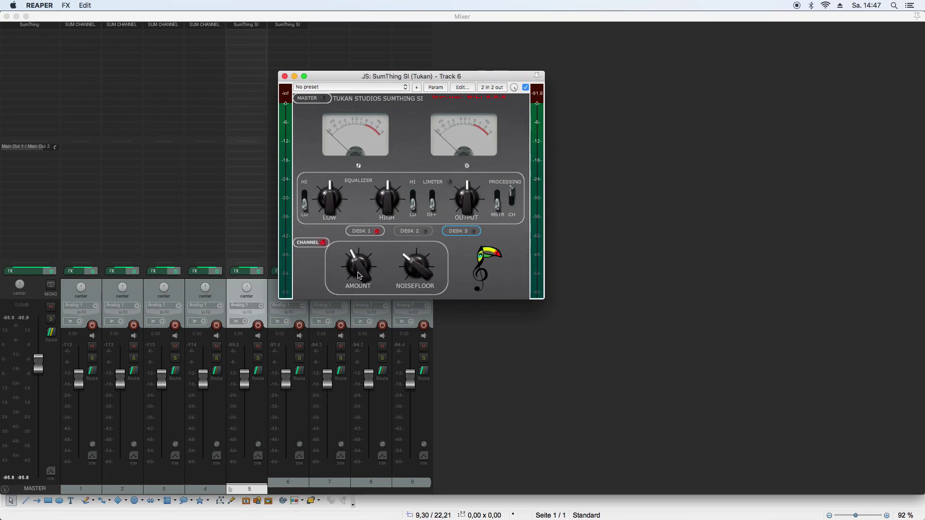
left_click(285, 76)
- Copy Track 6's SumThing SI to Tracks 7, 8 and 9, and check the folder track's SumThing SI settings
left_click_drag(291, 29, 408, 28)
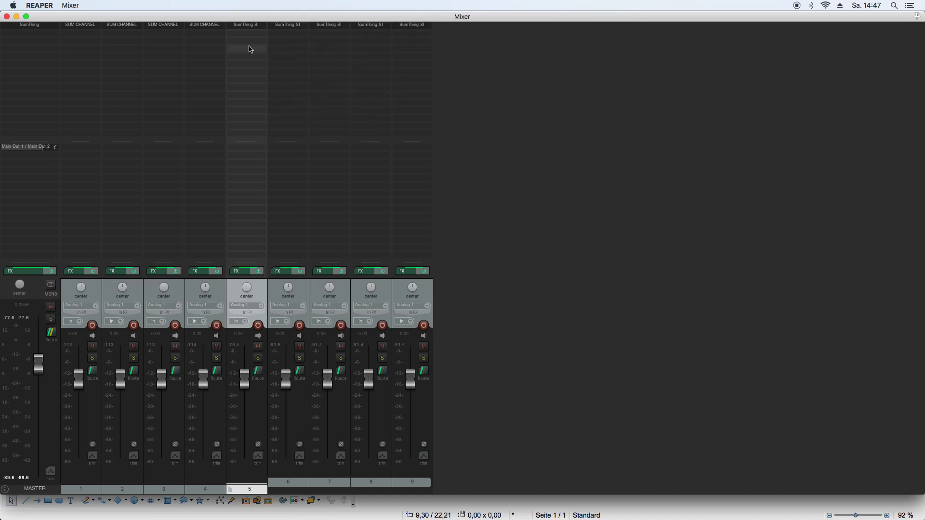
left_click(252, 27)
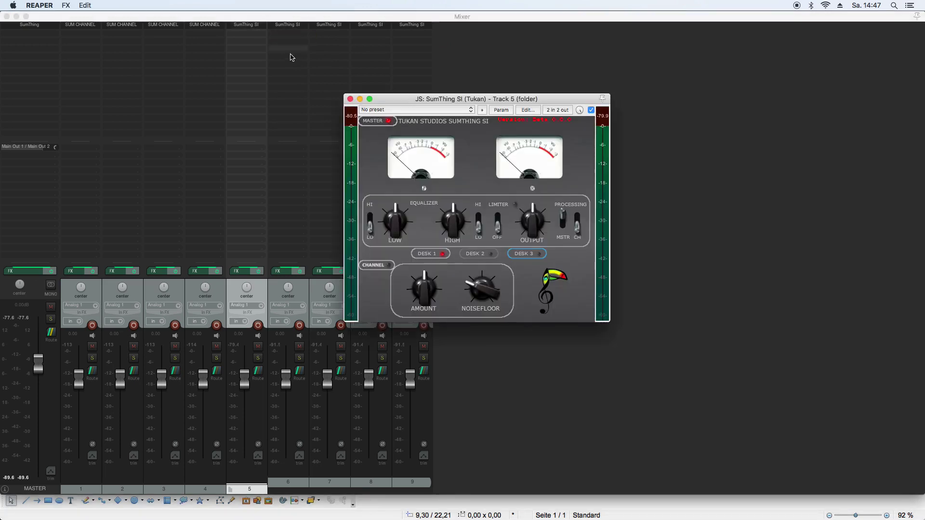
left_click(350, 99)
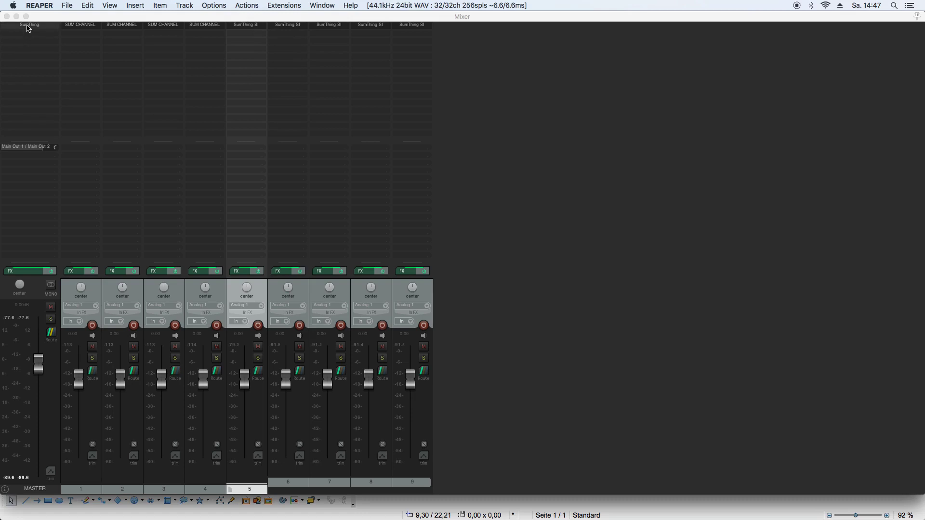
- Show the plug-ins' embedded interfaces in the mixer and switch the master SumThing to Desk 2
left_click(464, 151)
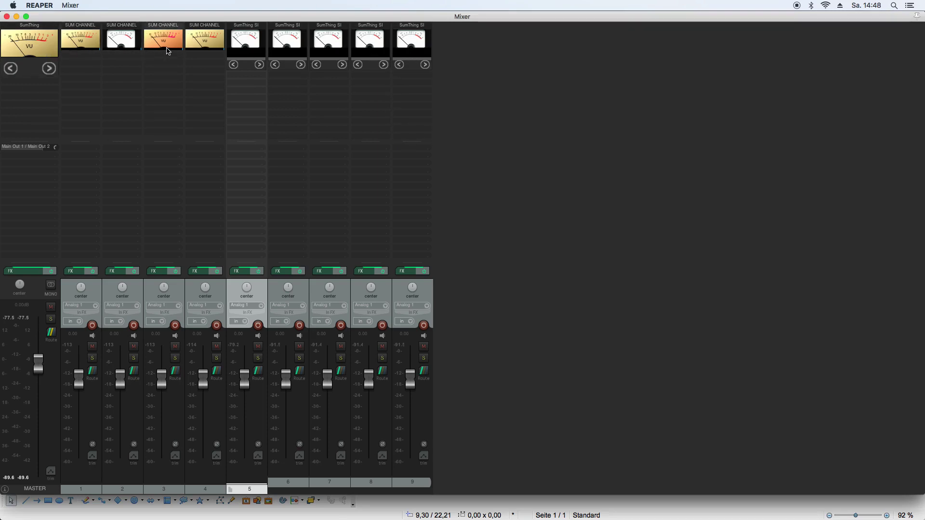
left_click_drag(139, 65, 89, 79)
left_click(48, 69)
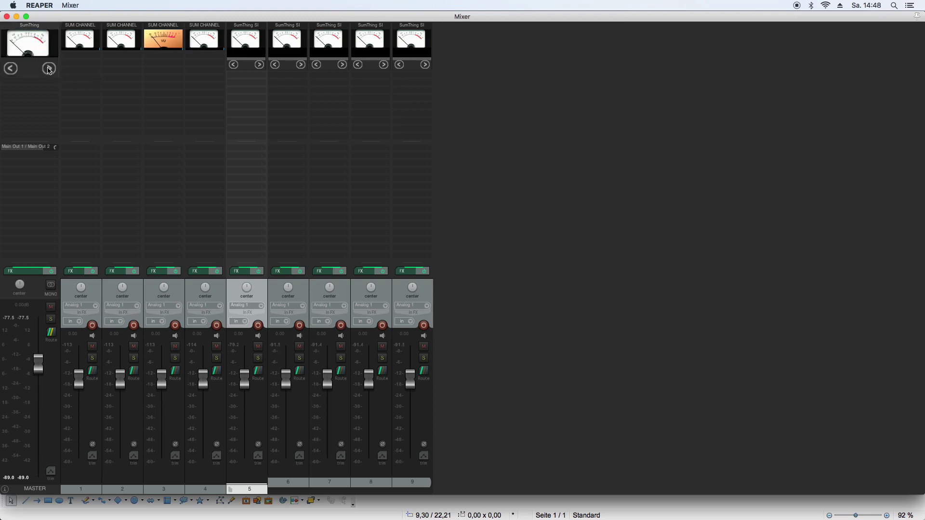
left_click(49, 69)
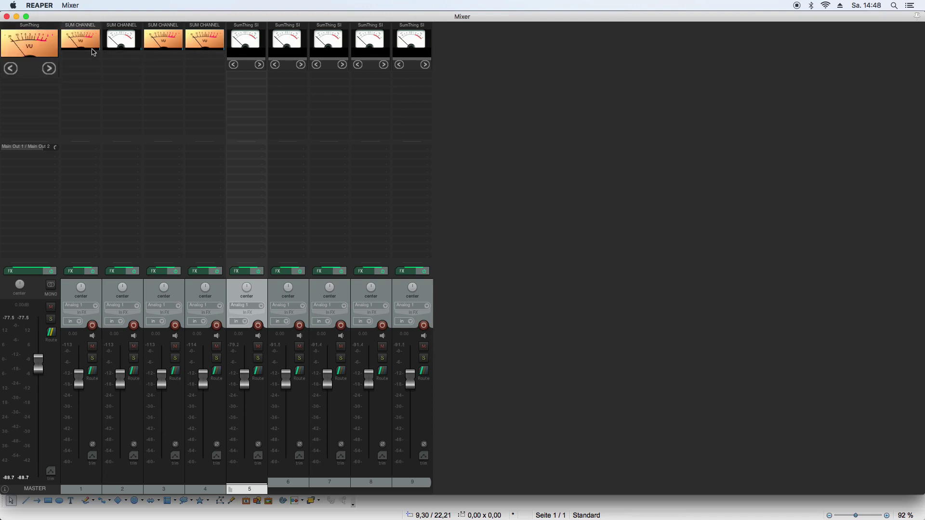
- Inspect Track 1's SUM CHANNEL desk settings and cycle the master SumThing through its desks back to Desk 2
double_click(85, 28)
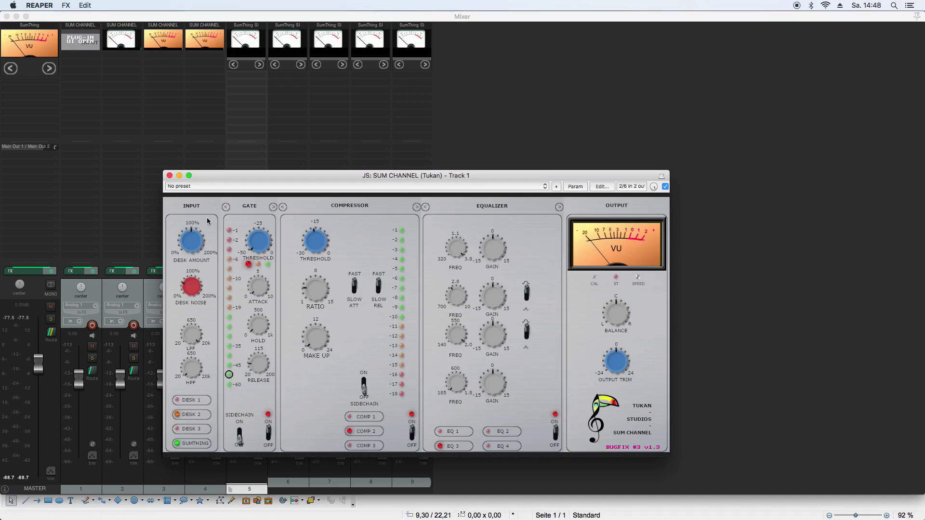
left_click(170, 176)
left_click(50, 69)
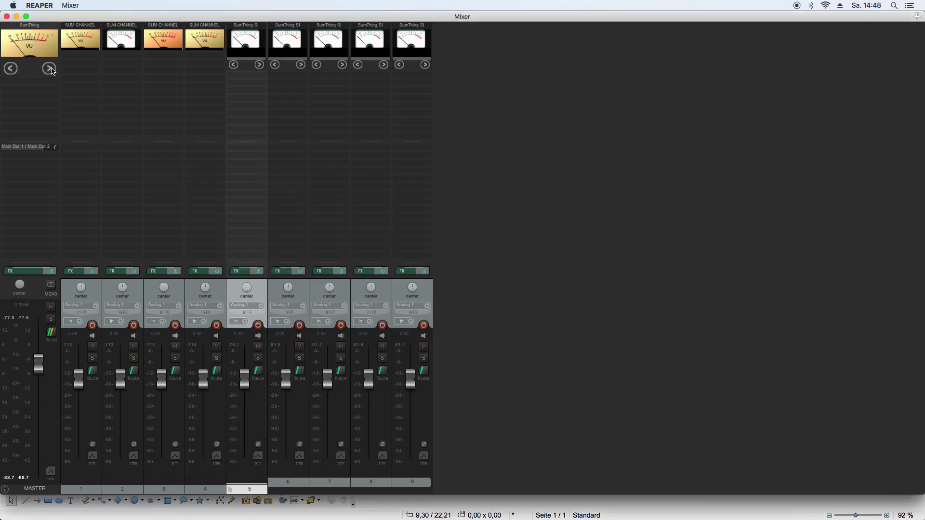
left_click(51, 69)
left_click(51, 69)
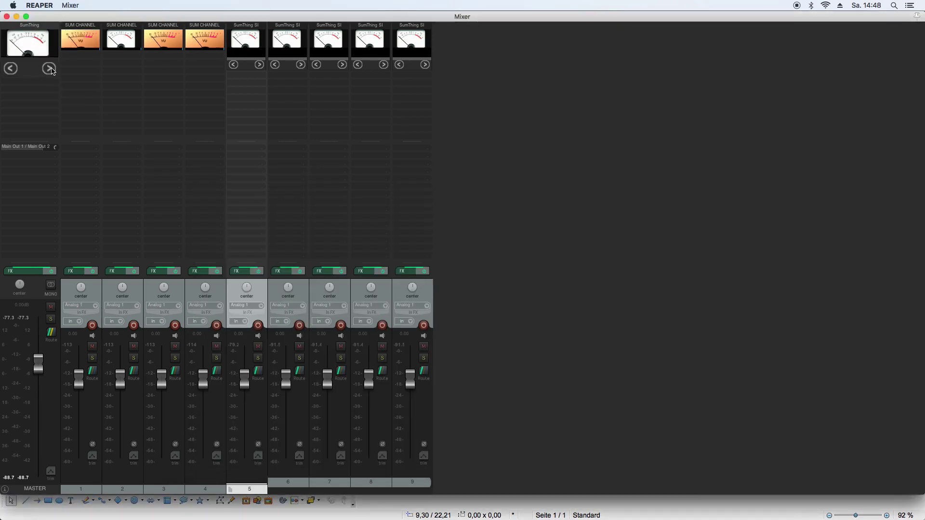
- Examine the desk selection in the SUM CHANNEL plug-ins on Tracks 2 and 3, closing each window
double_click(119, 27)
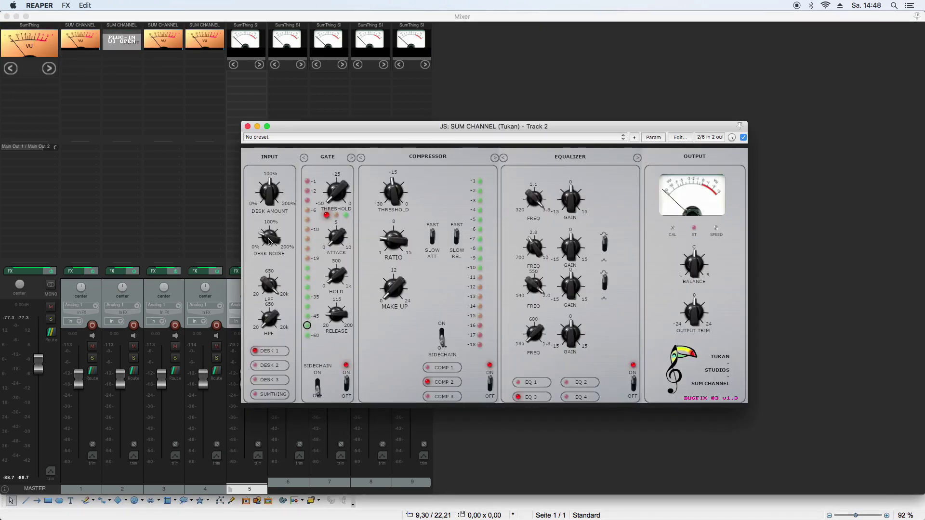
left_click(247, 127)
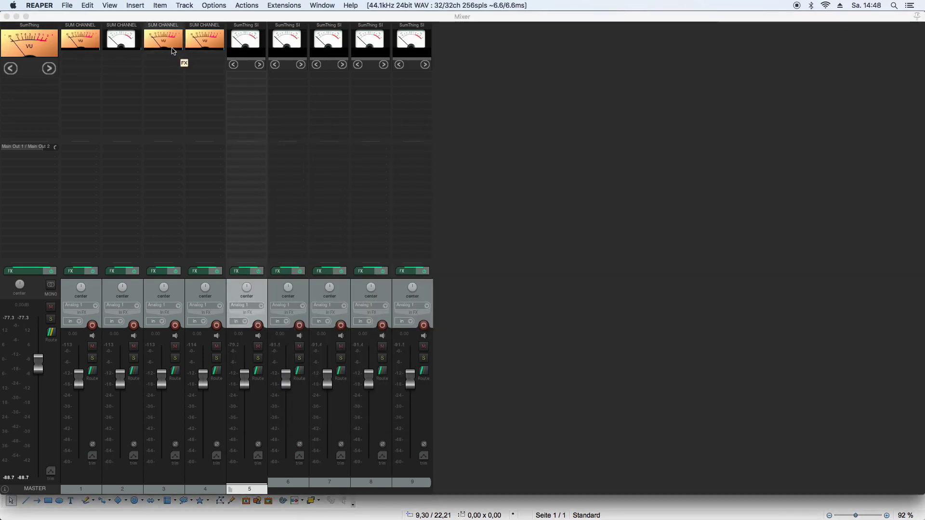
double_click(166, 31)
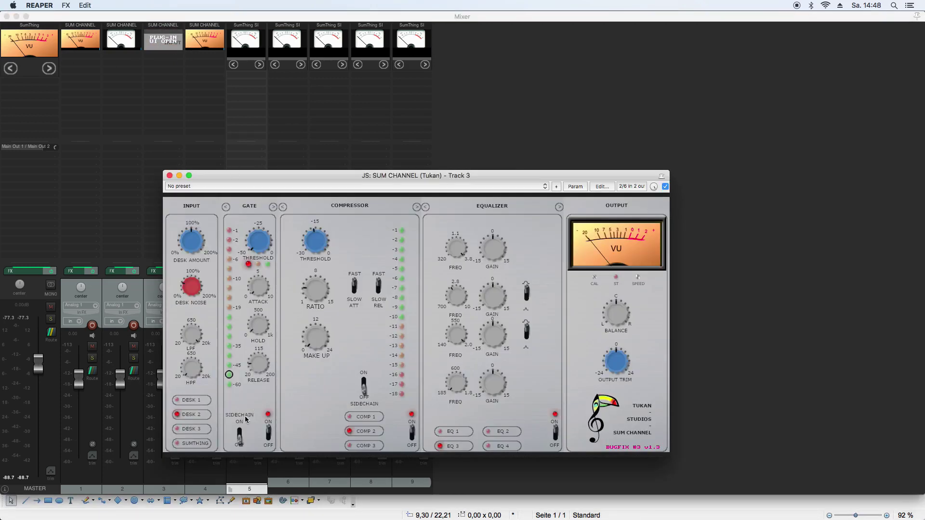
left_click(170, 176)
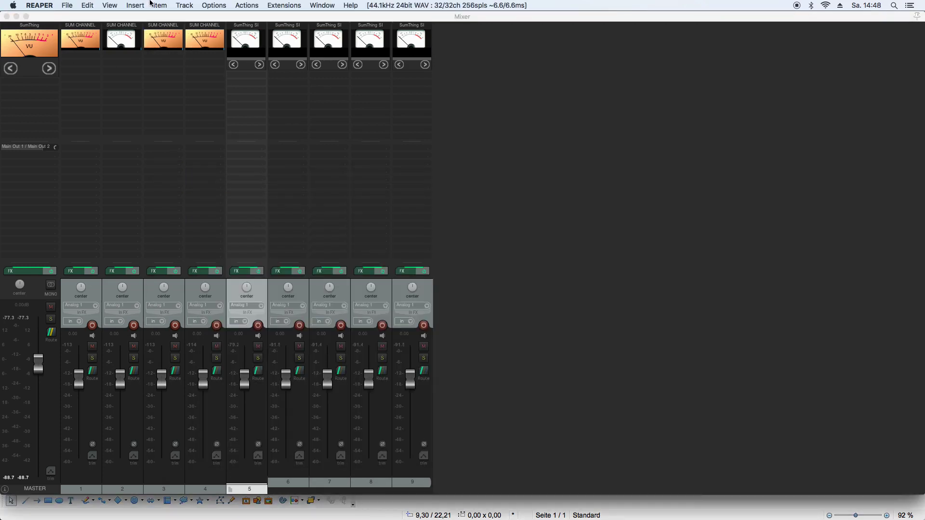
- Replace Track 3's SUM CHANNEL with JS: SumThing (Tukan) and show its embedded interface in the mixer
double_click(164, 29)
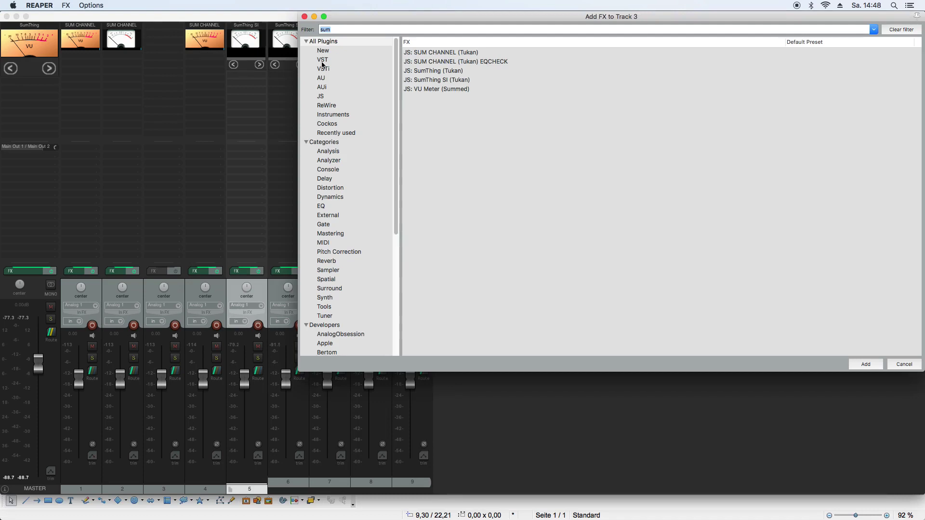
left_click(443, 72)
double_click(443, 70)
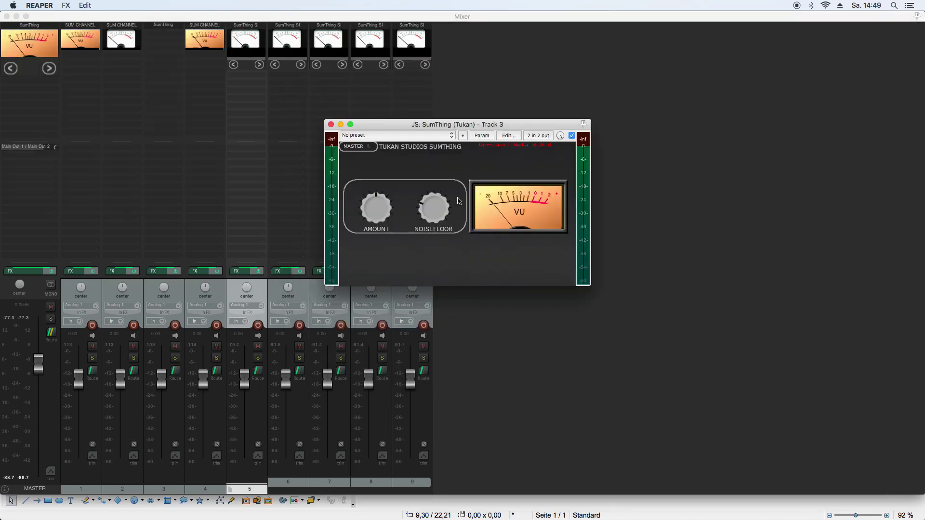
left_click(331, 124)
right_click(157, 30)
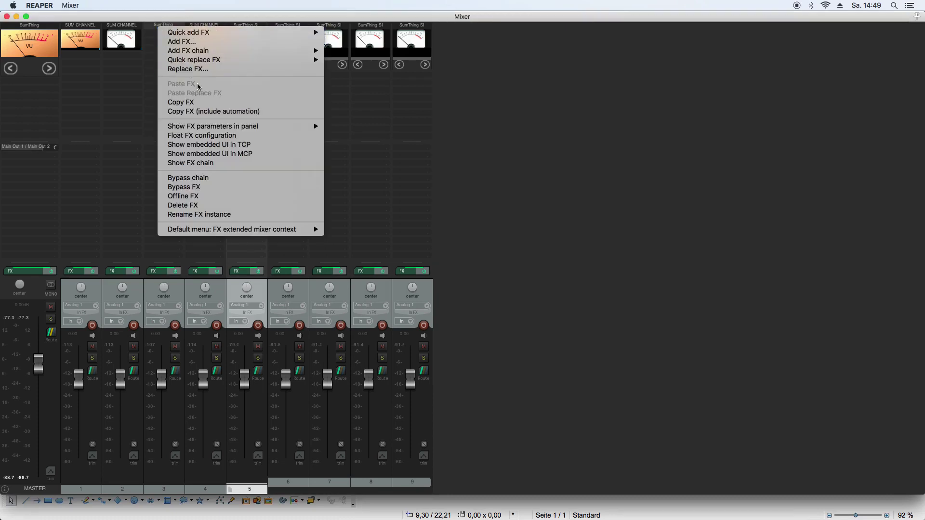
left_click(243, 153)
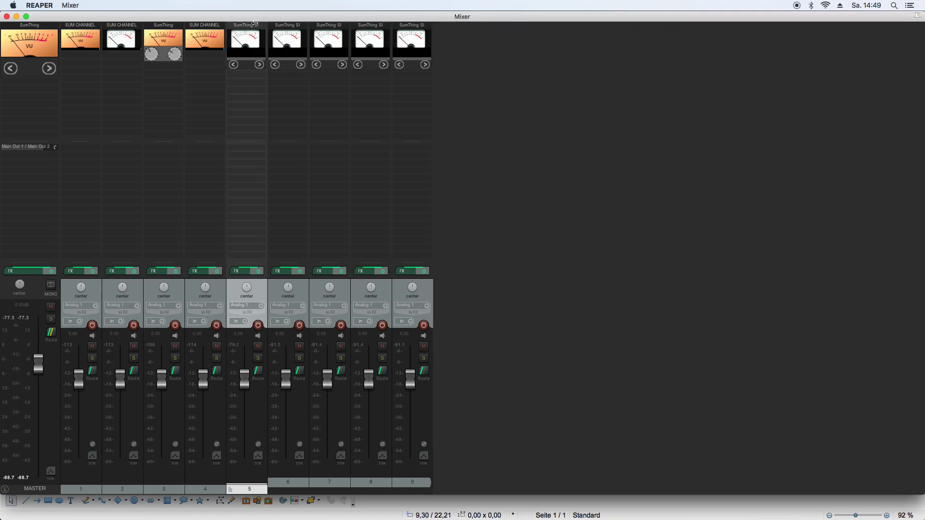
- Step Track 5's SumThing SI one desk forward and back, and cycle Track 6's through all desks to Desk 1
left_click(260, 65)
left_click(234, 65)
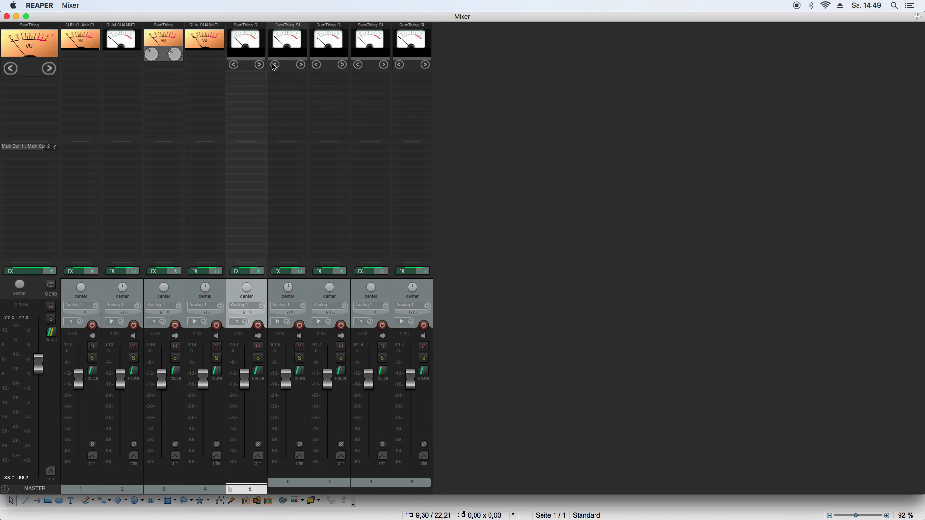
left_click(301, 65)
left_click(300, 65)
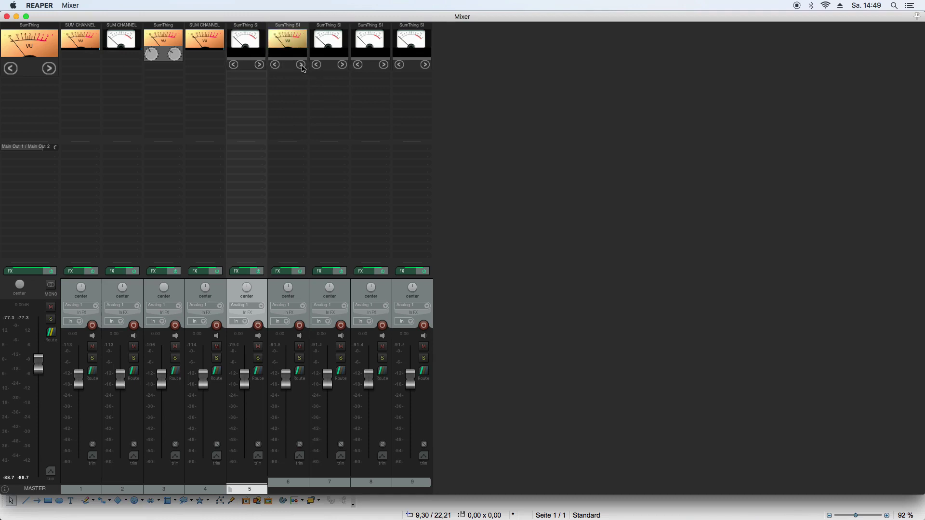
left_click(301, 65)
- Compare the channel and master processing settings in the SumThing SI plug-ins on Track 6 and folder Track 5
double_click(299, 36)
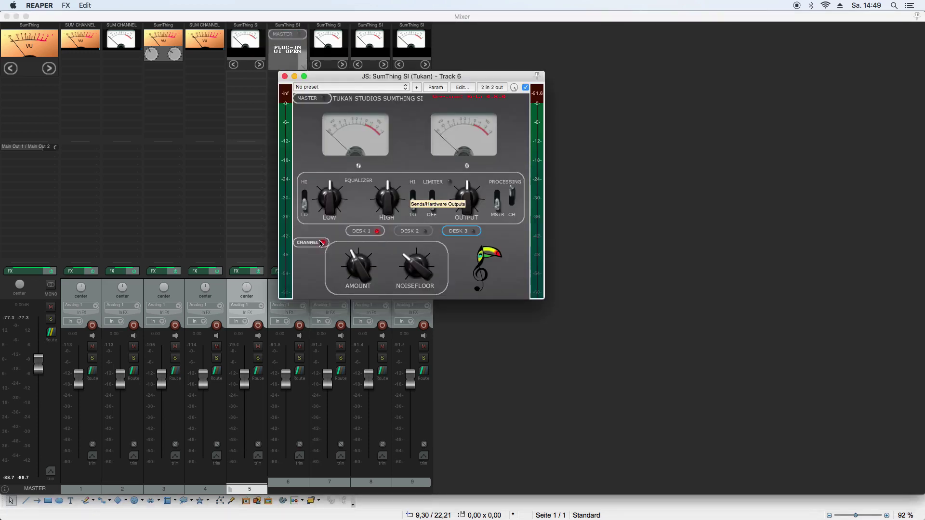
left_click(284, 76)
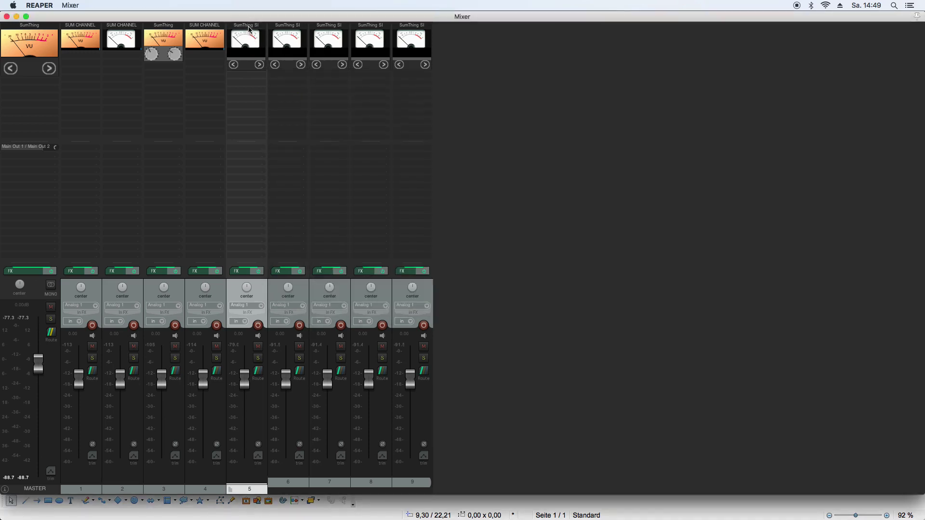
double_click(249, 29)
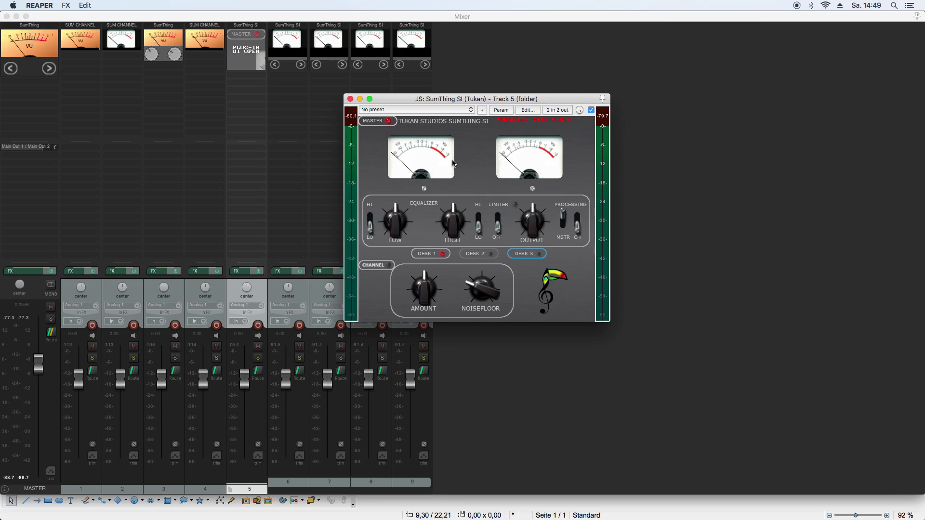